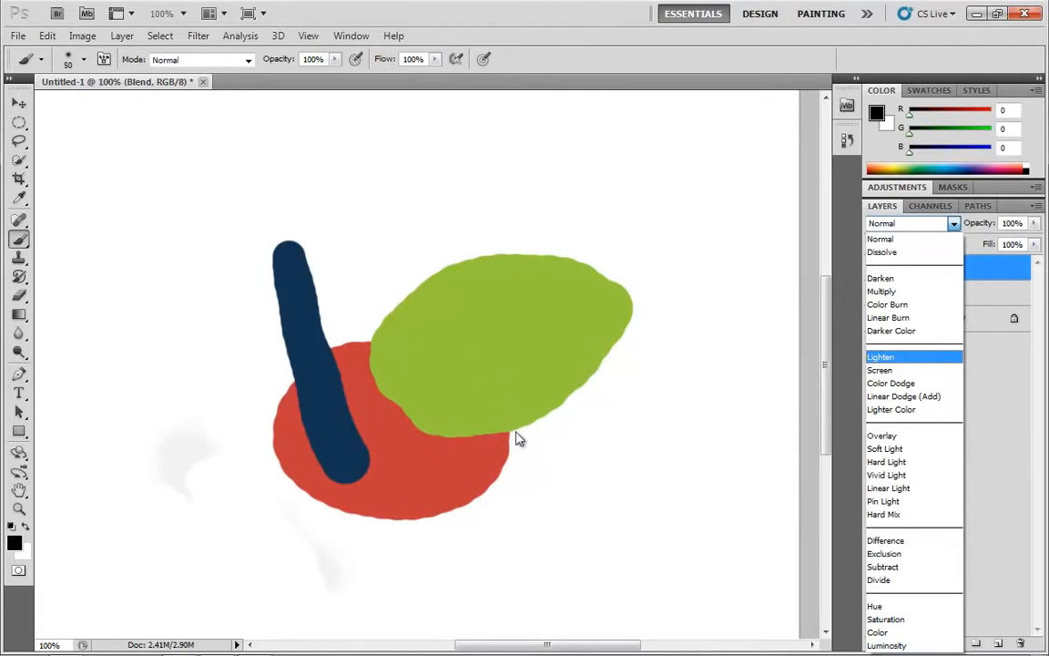
# Switch the Blend layer's blend mode to Lighten, then return it to Normal.
pyautogui.click(888, 358)
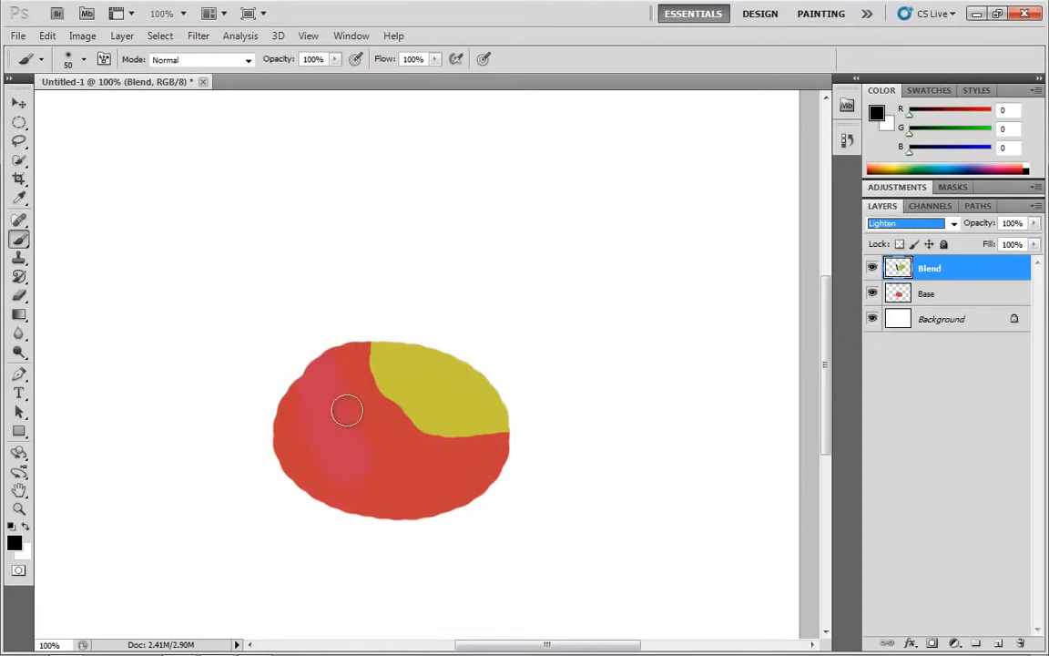
pyautogui.moveTo(315, 376)
pyautogui.mouseDown()
pyautogui.moveTo(309, 435)
pyautogui.moveTo(322, 447)
pyautogui.moveTo(327, 375)
pyautogui.moveTo(313, 361)
pyautogui.moveTo(310, 440)
pyautogui.moveTo(296, 382)
pyautogui.moveTo(311, 436)
pyautogui.moveTo(352, 473)
pyautogui.moveTo(359, 465)
pyautogui.moveTo(346, 421)
pyautogui.moveTo(328, 381)
pyautogui.moveTo(309, 377)
pyautogui.moveTo(316, 449)
pyautogui.moveTo(307, 376)
pyautogui.moveTo(330, 387)
pyautogui.moveTo(307, 354)
pyautogui.moveTo(347, 477)
pyautogui.moveTo(312, 383)
pyautogui.moveTo(329, 458)
pyautogui.moveTo(325, 364)
pyautogui.moveTo(331, 435)
pyautogui.mouseUp()
pyautogui.click(954, 224)
pyautogui.click(925, 242)
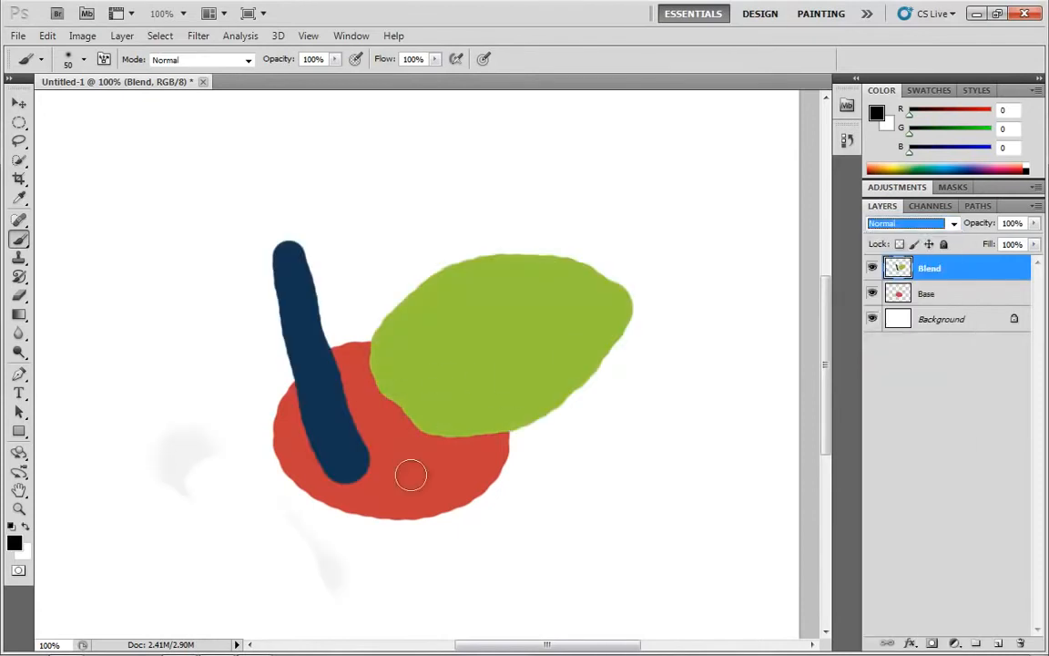
# Set the Blend layer's blend mode to Lighten and then to Screen.
pyautogui.click(954, 224)
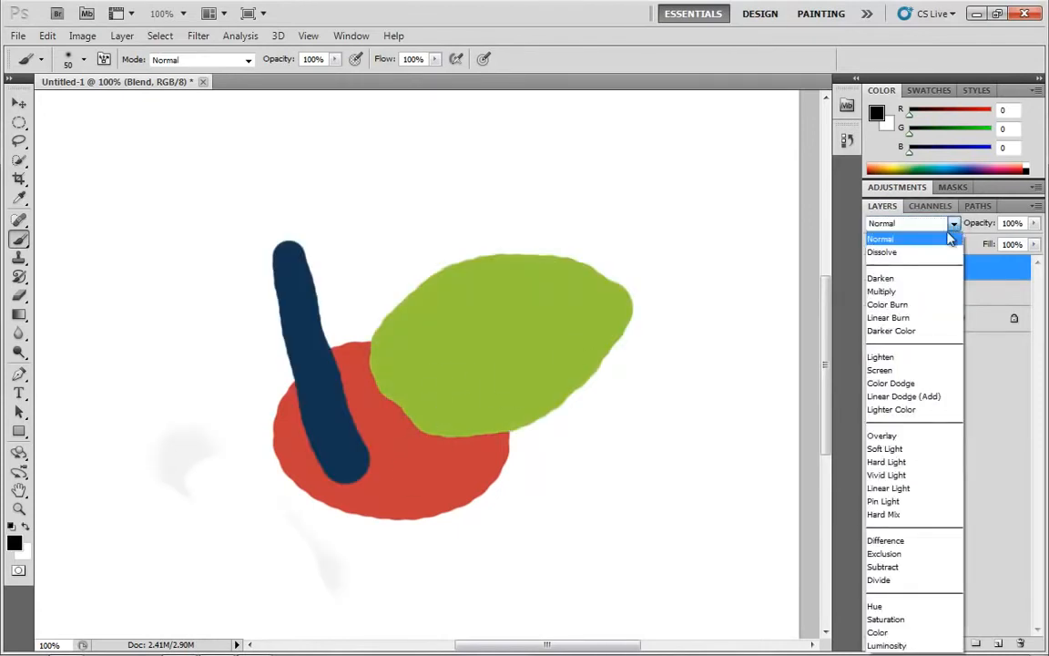
pyautogui.click(897, 356)
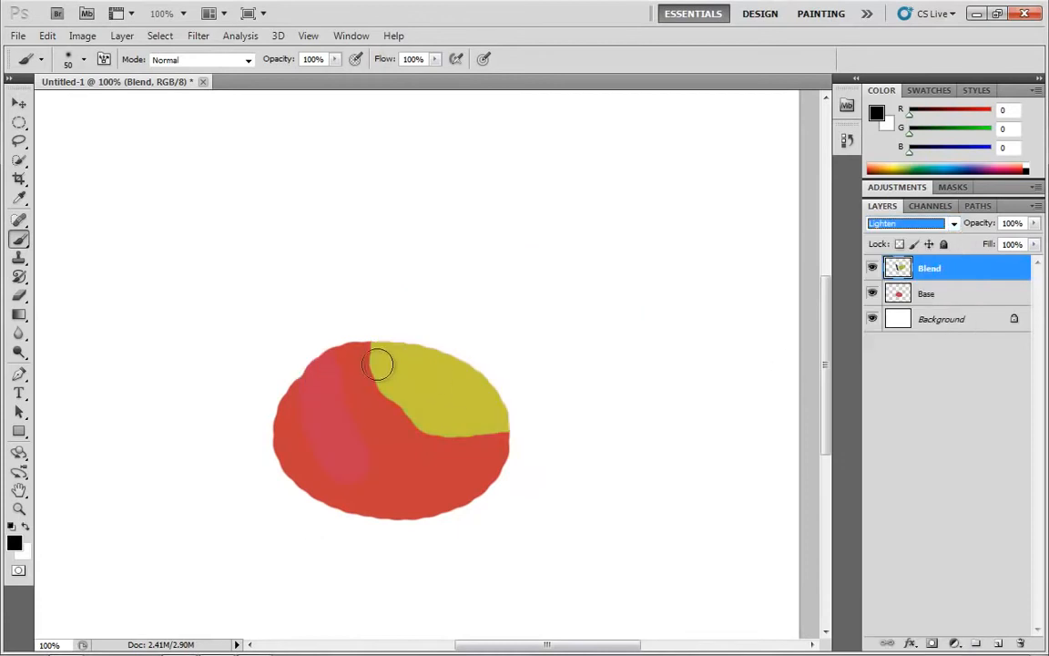
pyautogui.click(953, 224)
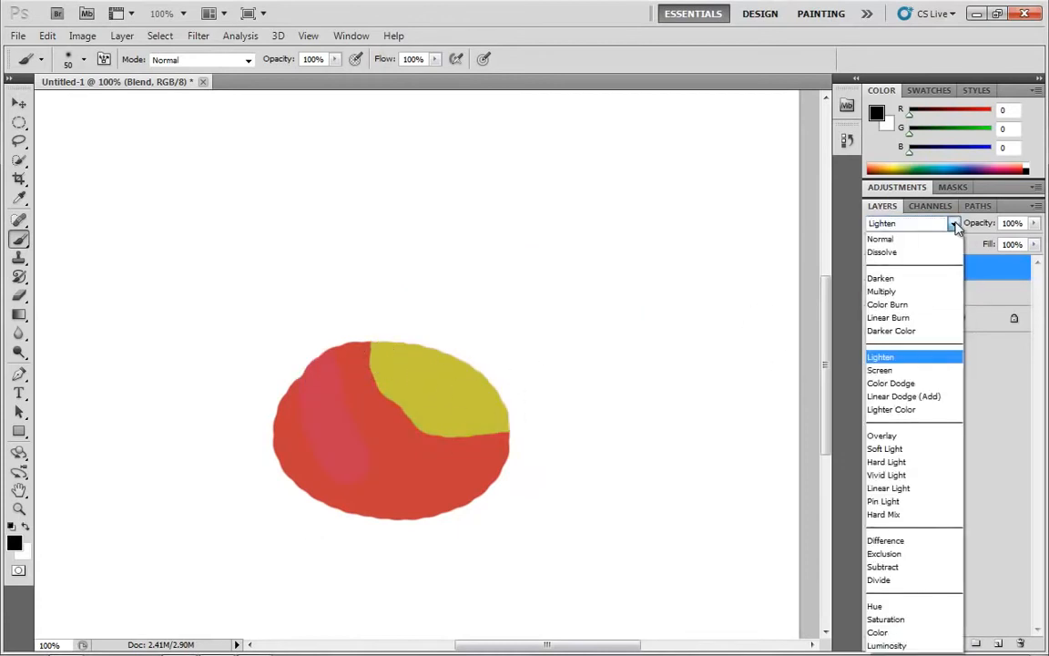
pyautogui.click(897, 371)
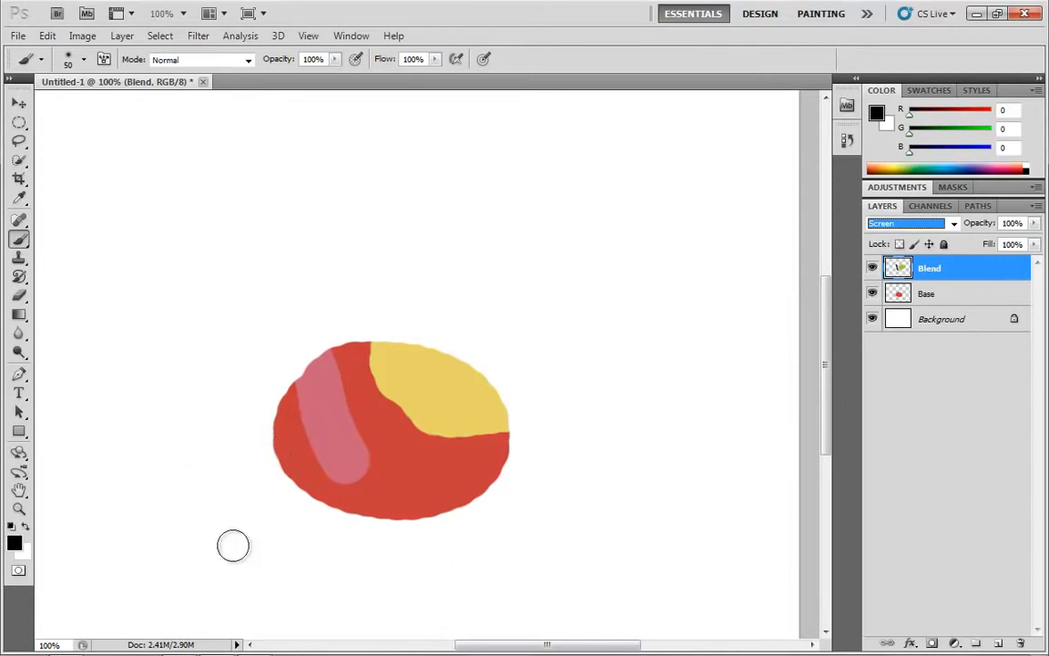
# Set the Blend layer's blend mode to Normal and paint black blobs on it at the canvas's left.
pyautogui.press('Return')
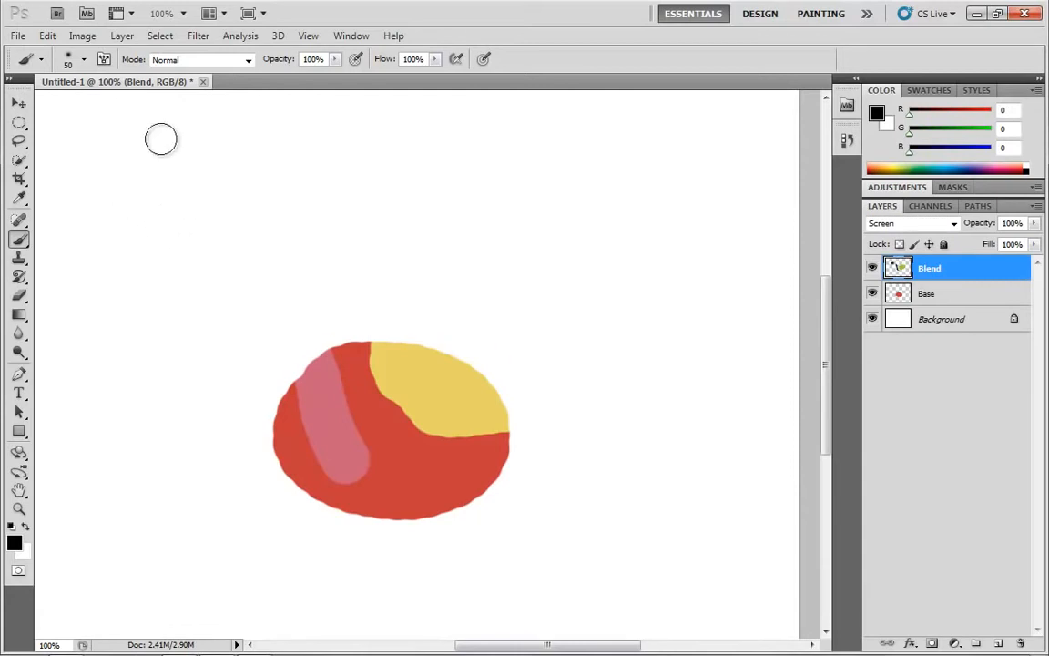
pyautogui.click(605, 164)
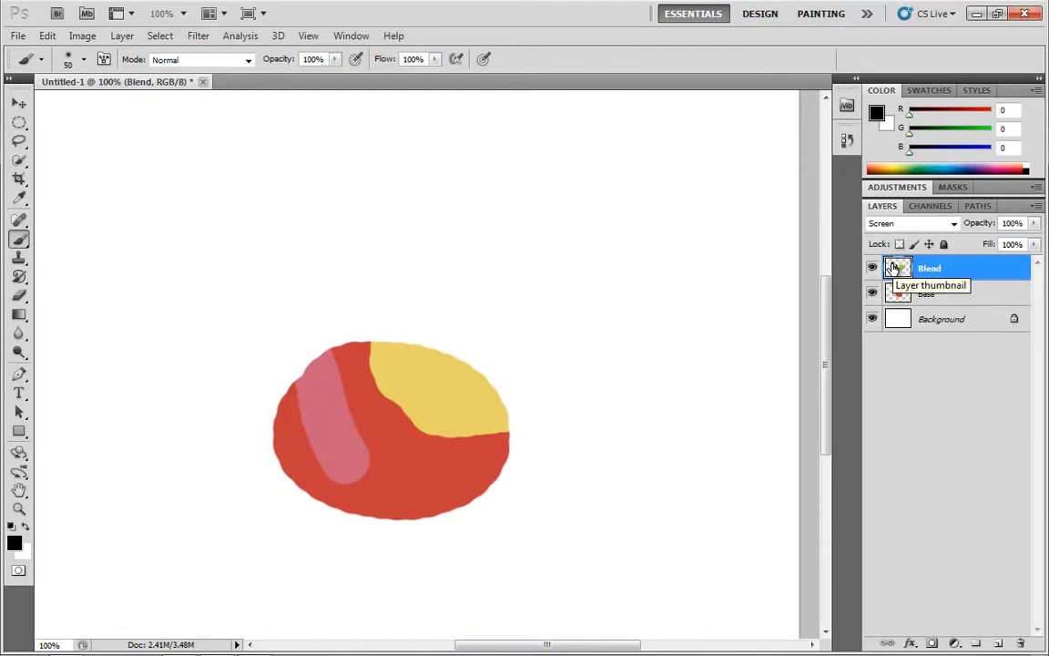
pyautogui.click(910, 223)
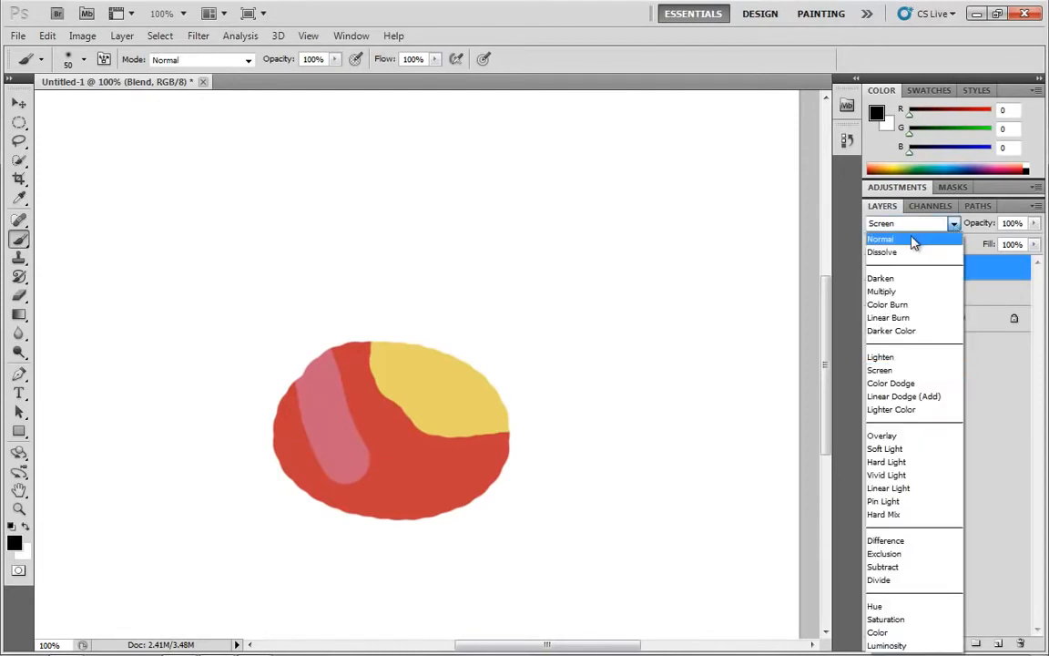
pyautogui.click(897, 234)
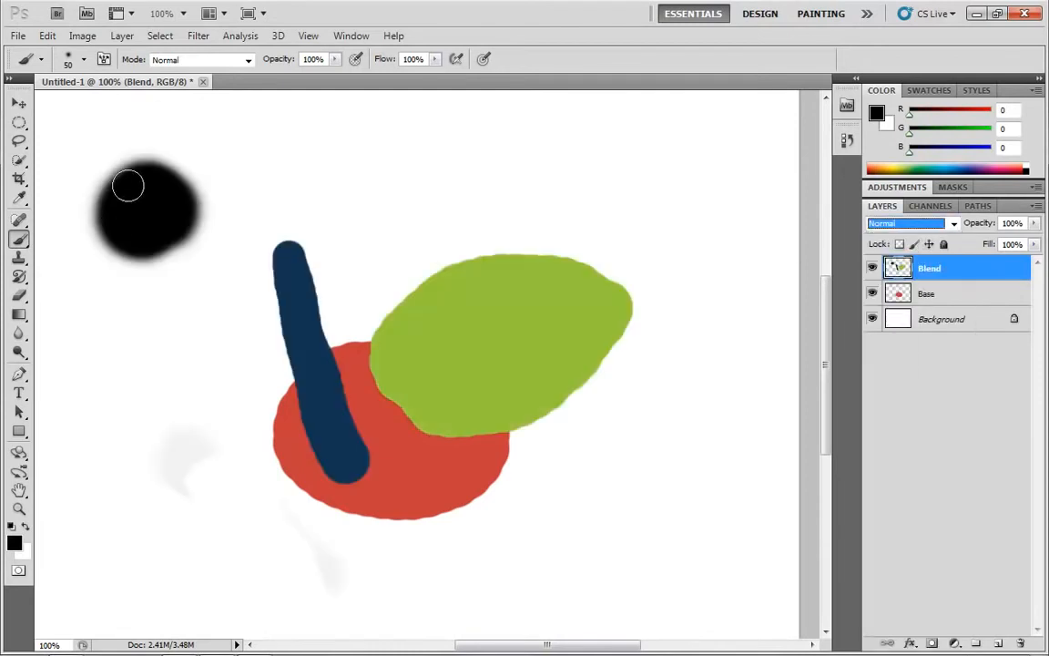
pyautogui.moveTo(112, 298)
pyautogui.mouseDown()
pyautogui.moveTo(106, 304)
pyautogui.moveTo(156, 314)
pyautogui.moveTo(124, 346)
pyautogui.moveTo(159, 283)
pyautogui.mouseUp()
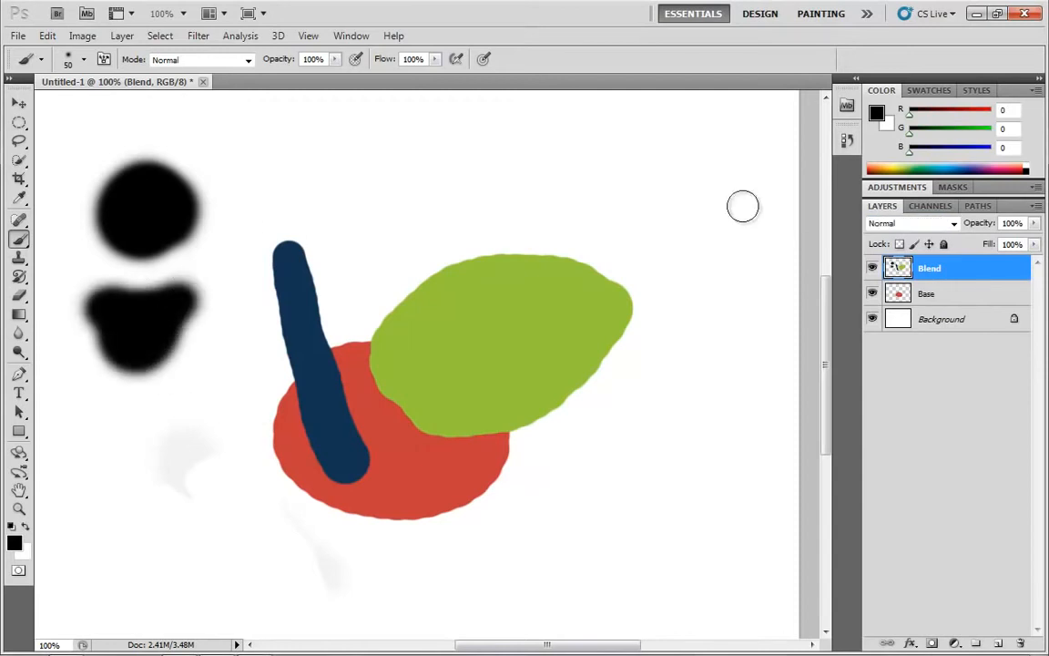
# Set the Blend layer's blend mode back to Screen.
pyautogui.click(911, 223)
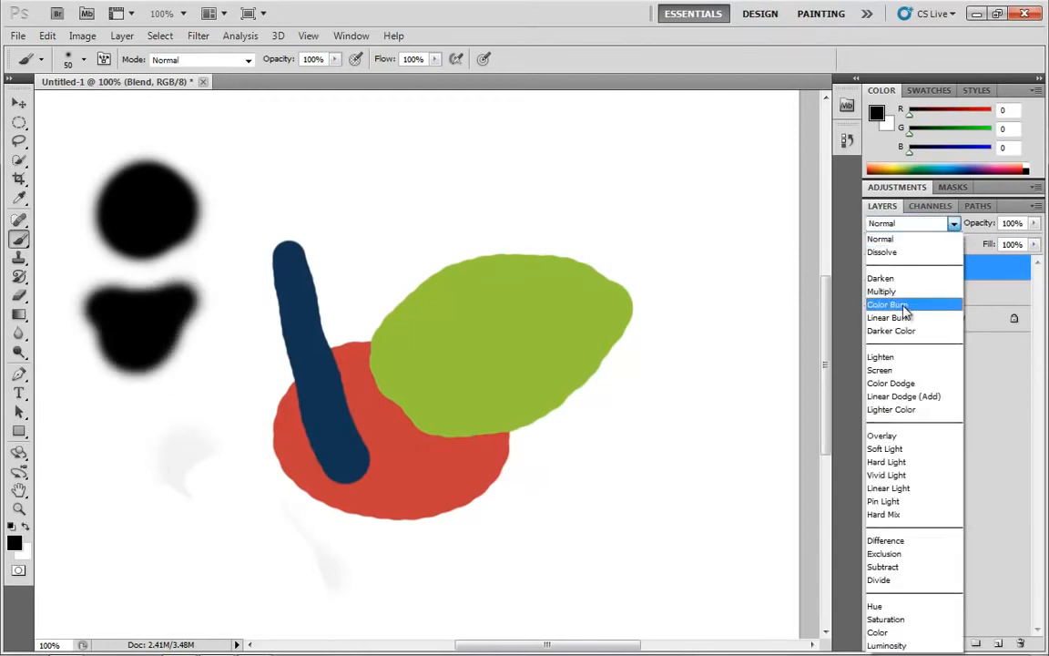
pyautogui.click(892, 372)
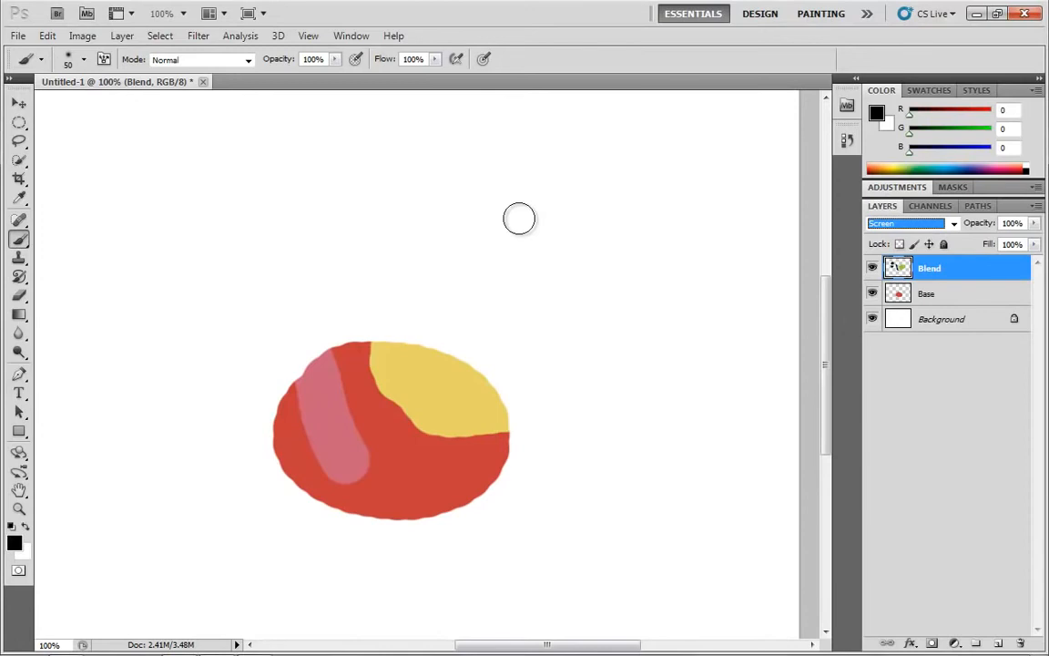
pyautogui.click(464, 222)
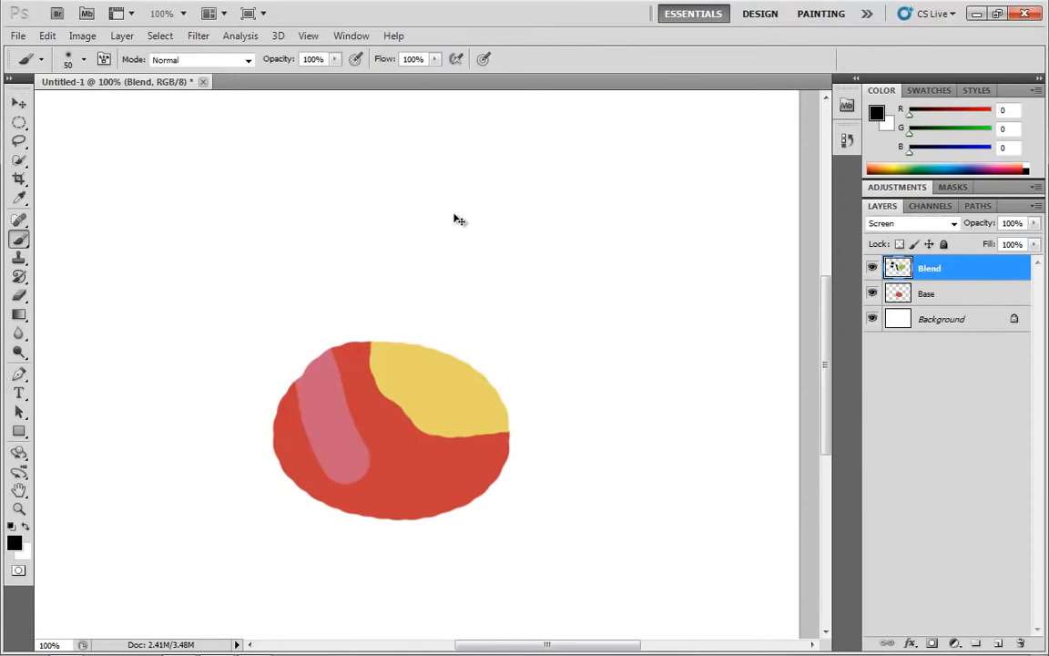
# Create a new default document, fill its background with black, and add an empty layer above it.
pyautogui.hotkey('ctrl', 'n')
pyautogui.click(701, 242)
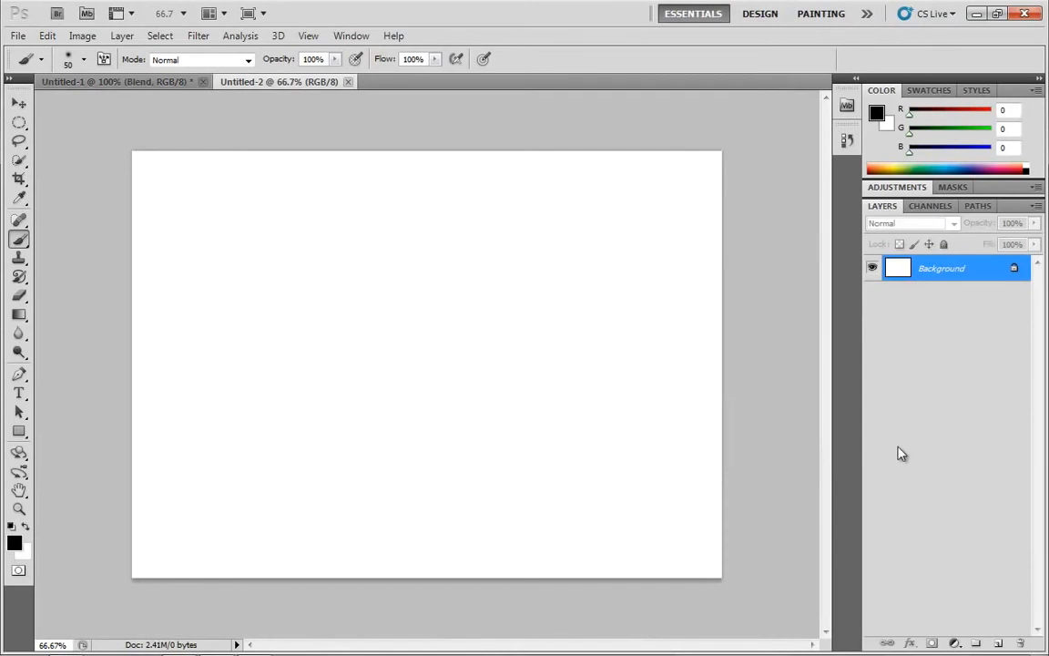
pyautogui.hotkey('alt', 'BackSpace')
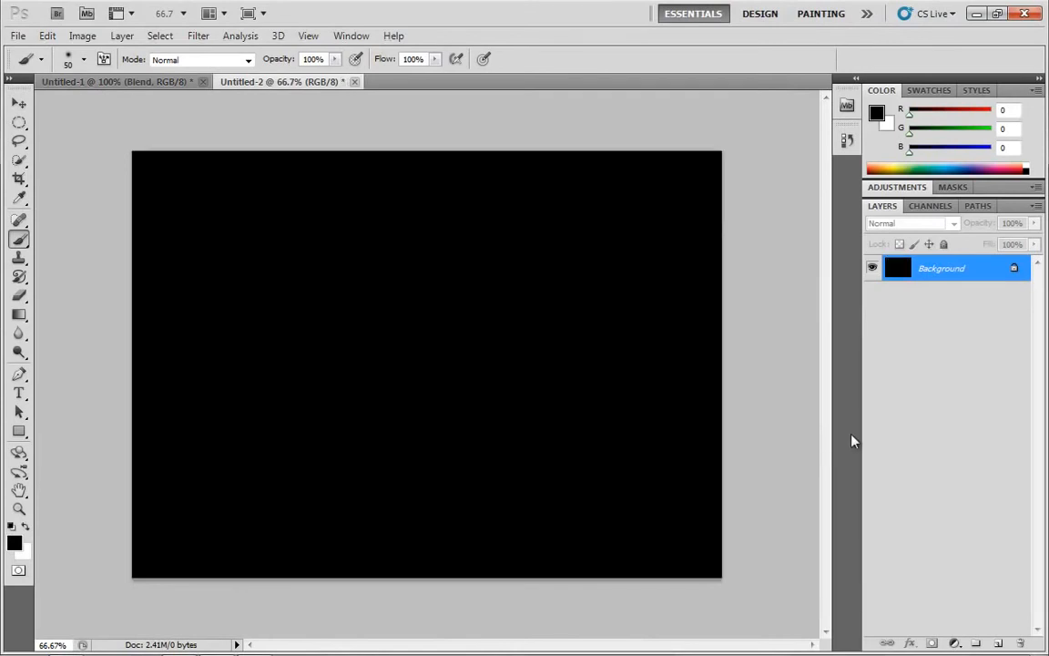
pyautogui.click(998, 643)
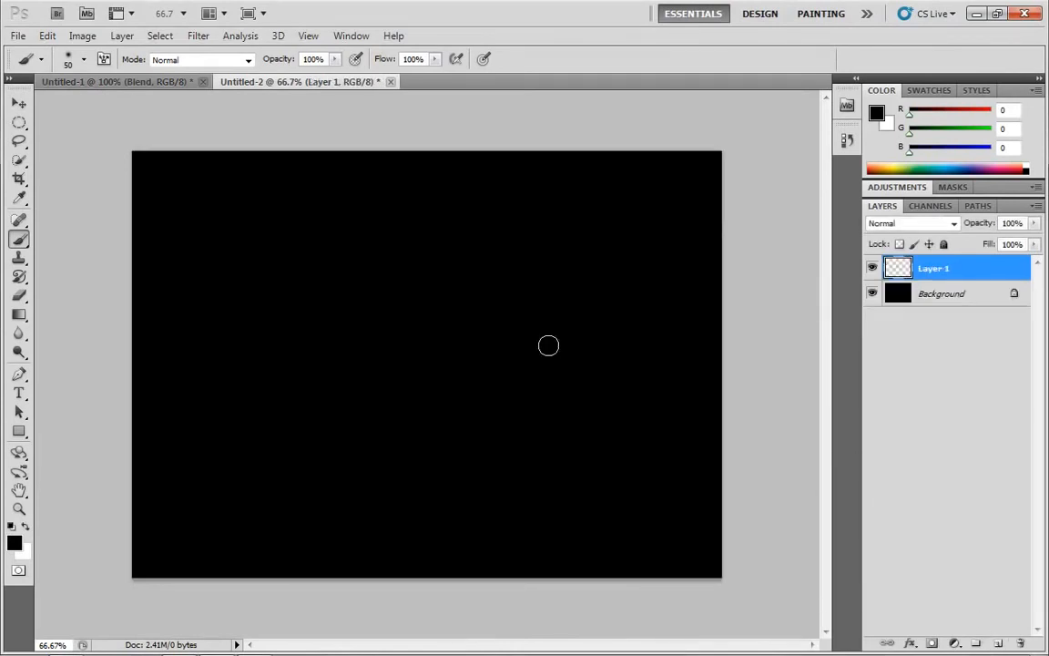
# Set the foreground color to orange ff4800 in the color picker.
pyautogui.click(15, 543)
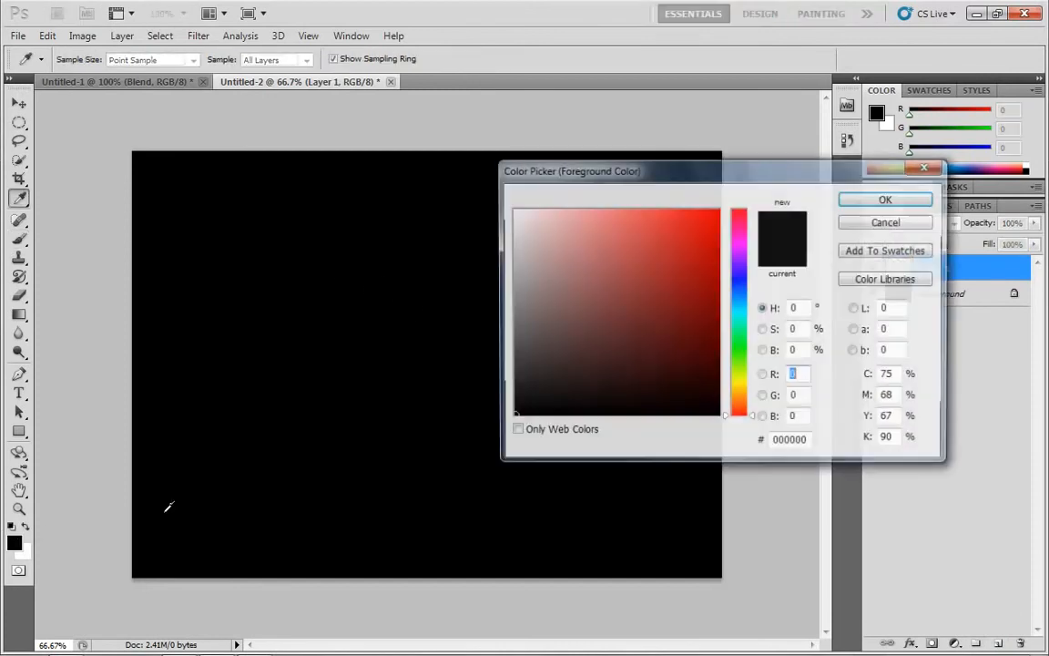
pyautogui.click(742, 412)
pyautogui.click(707, 219)
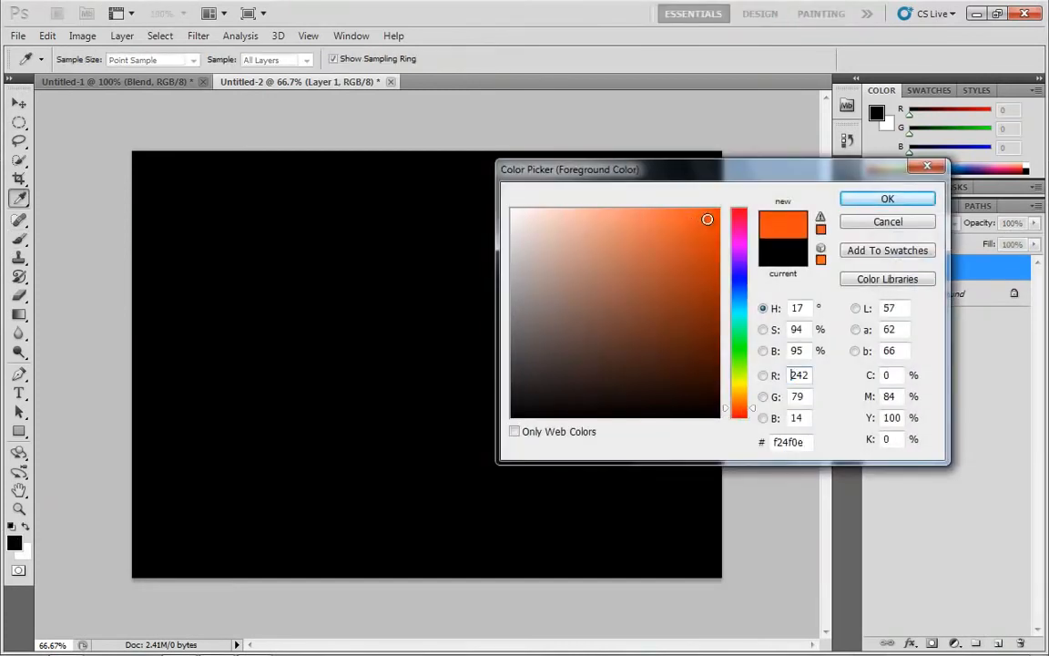
pyautogui.moveTo(694, 219); pyautogui.dragTo(720, 208)
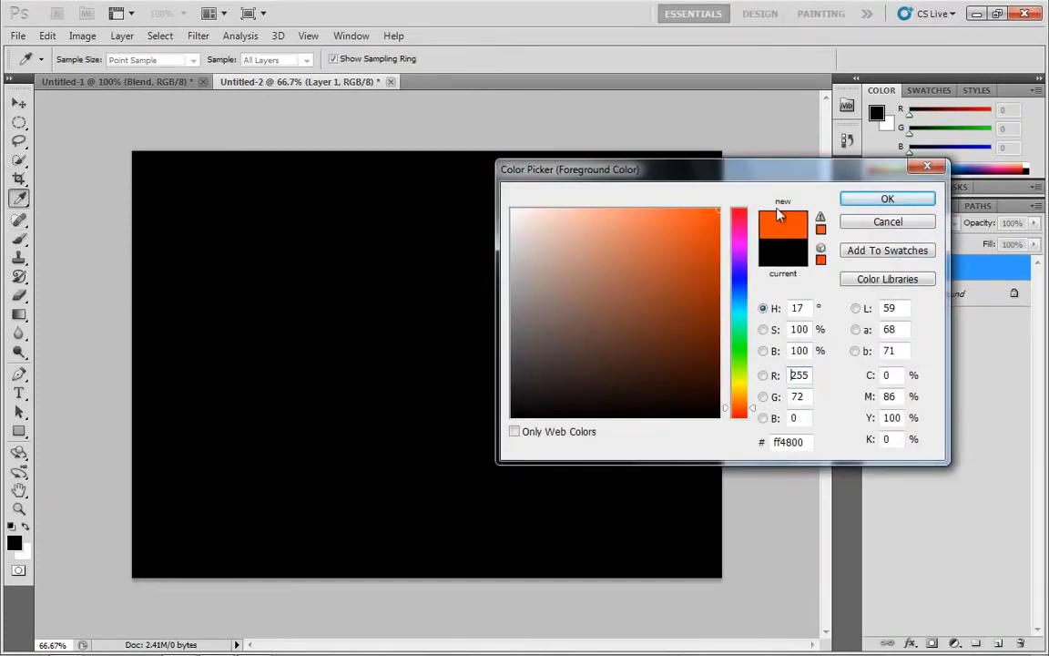
pyautogui.click(864, 200)
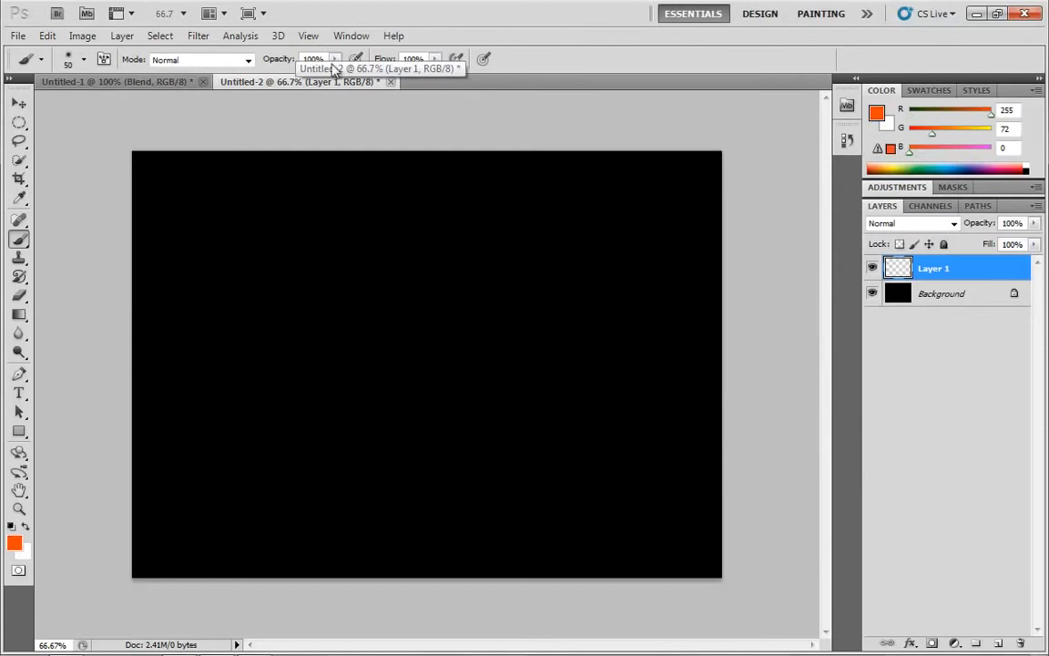
# Set the brush opacity to 5% and the brush mode to Screen.
pyautogui.click(335, 59)
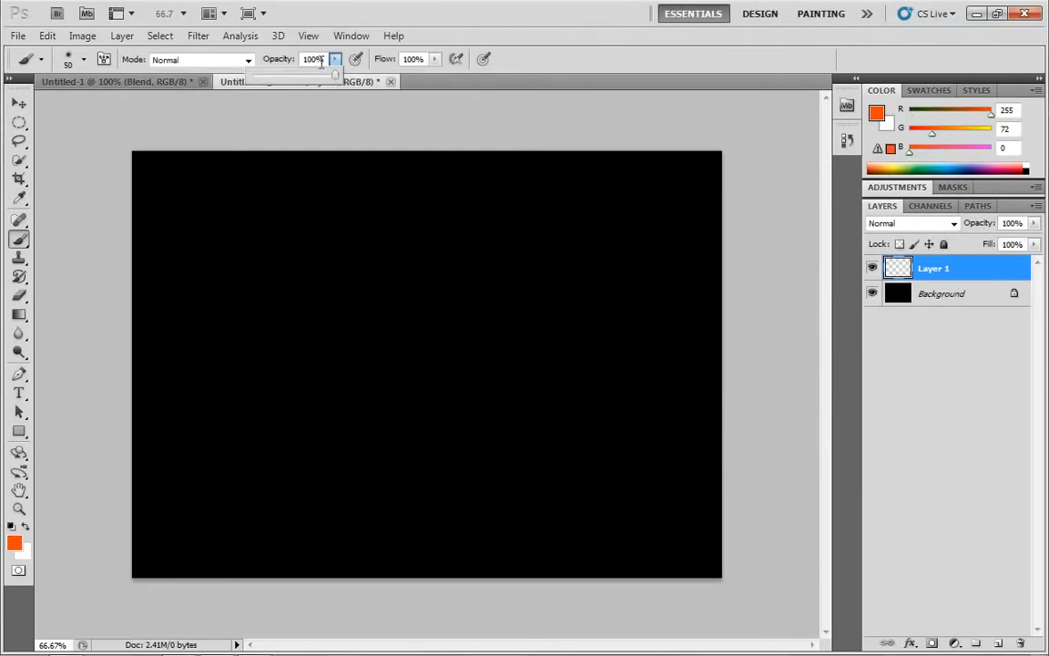
pyautogui.click(247, 61)
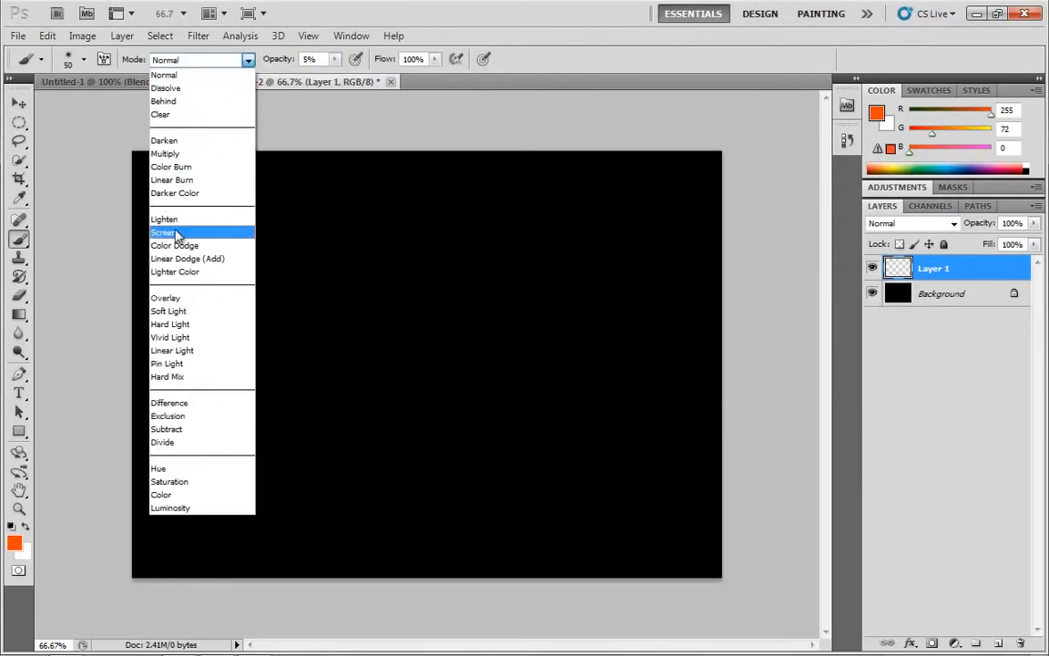
pyautogui.click(162, 219)
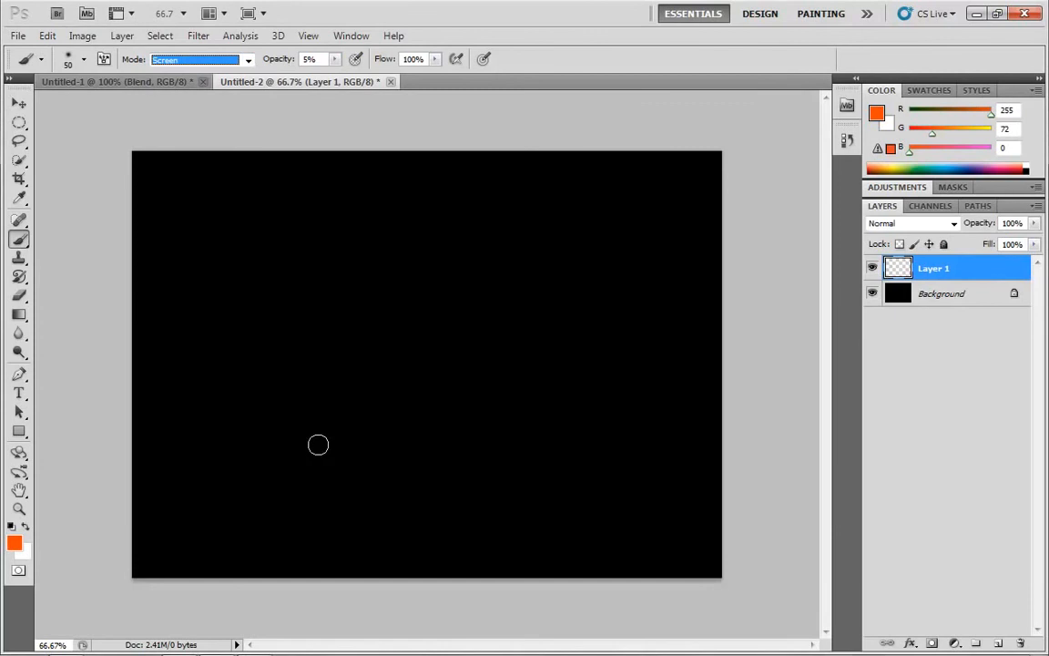
# Paint soft orange strokes diagonally from the middle toward the upper right, enlarging the brush to 70 px.
pyautogui.moveTo(377, 395)
pyautogui.mouseDown()
pyautogui.moveTo(423, 358)
pyautogui.moveTo(370, 386)
pyautogui.moveTo(390, 376)
pyautogui.moveTo(383, 391)
pyautogui.moveTo(390, 369)
pyautogui.moveTo(377, 392)
pyautogui.moveTo(473, 326)
pyautogui.moveTo(377, 397)
pyautogui.moveTo(469, 334)
pyautogui.moveTo(423, 348)
pyautogui.moveTo(462, 328)
pyautogui.moveTo(421, 372)
pyautogui.moveTo(466, 349)
pyautogui.moveTo(430, 378)
pyautogui.mouseUp()
pyautogui.press(']')
pyautogui.press(']')
pyautogui.press(']')
pyautogui.press(']')
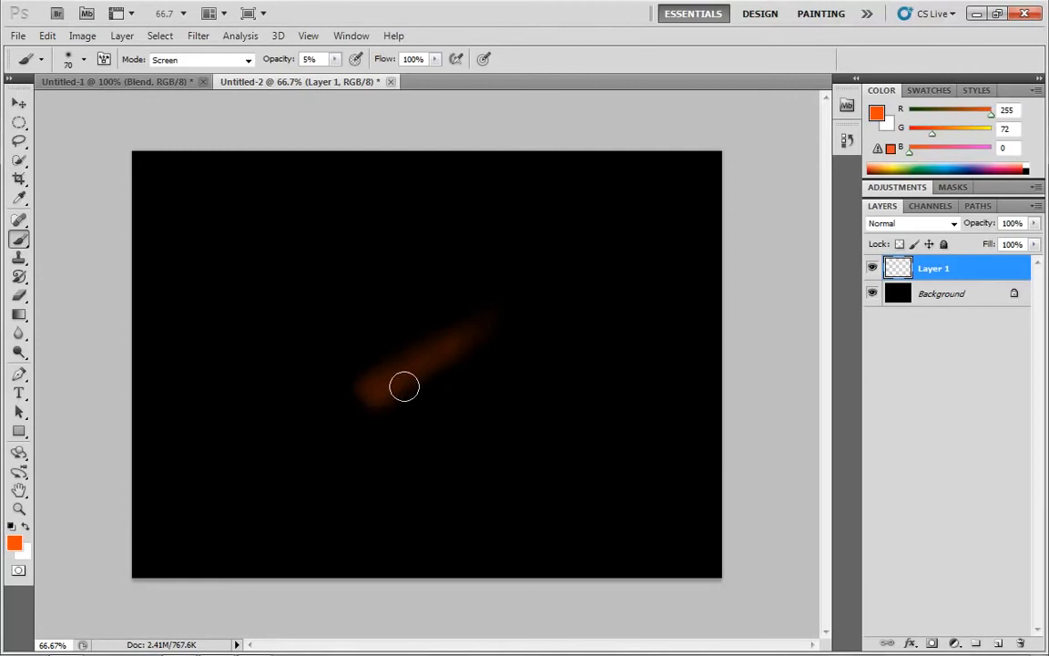
pyautogui.moveTo(370, 394)
pyautogui.mouseDown()
pyautogui.moveTo(593, 262)
pyautogui.moveTo(350, 403)
pyautogui.moveTo(447, 338)
pyautogui.moveTo(343, 409)
pyautogui.moveTo(576, 282)
pyautogui.mouseUp()
# Enlarge the brush to 250 px and paint a wide glow around the lower end of the streak.
pyautogui.press(']')
pyautogui.press(']')
pyautogui.press(']')
pyautogui.press(']')
pyautogui.press(']')
pyautogui.press(']')
pyautogui.press(']')
pyautogui.press(']')
pyautogui.press(']')
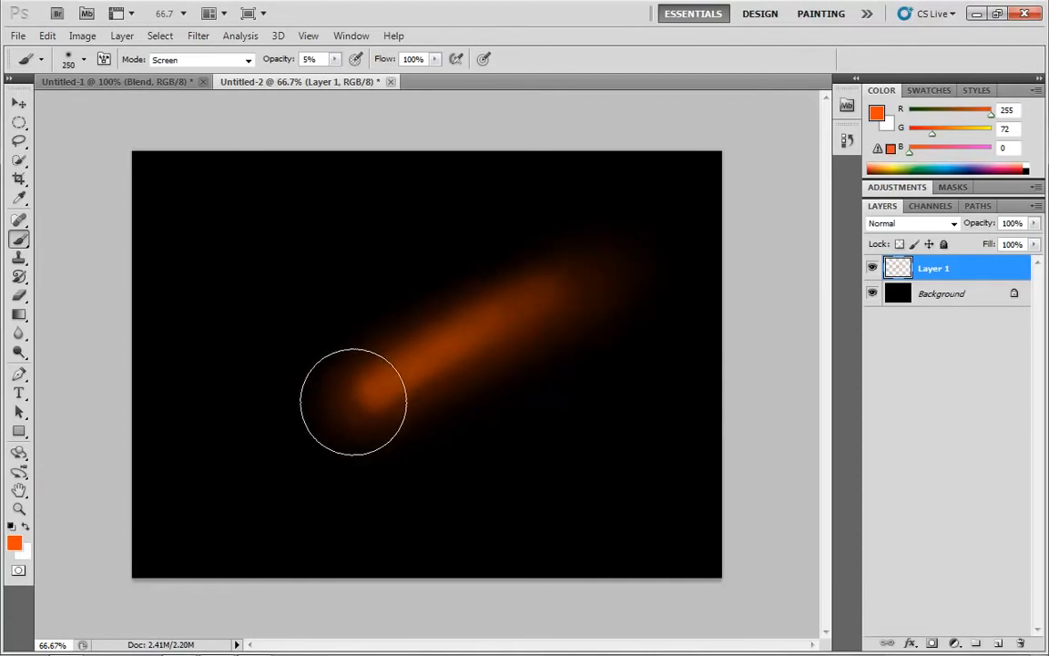
pyautogui.moveTo(354, 401)
pyautogui.mouseDown()
pyautogui.moveTo(484, 316)
pyautogui.moveTo(363, 398)
pyautogui.moveTo(480, 340)
pyautogui.moveTo(386, 387)
pyautogui.mouseUp()
# Shrink the brush to 45 px and brighten the core at the lower end of the streak.
pyautogui.press('[')
pyautogui.press('[')
pyautogui.press('[')
pyautogui.press('[')
pyautogui.press('[')
pyautogui.press('[')
pyautogui.press('[')
pyautogui.press('[')
pyautogui.press('[')
pyautogui.press('[')
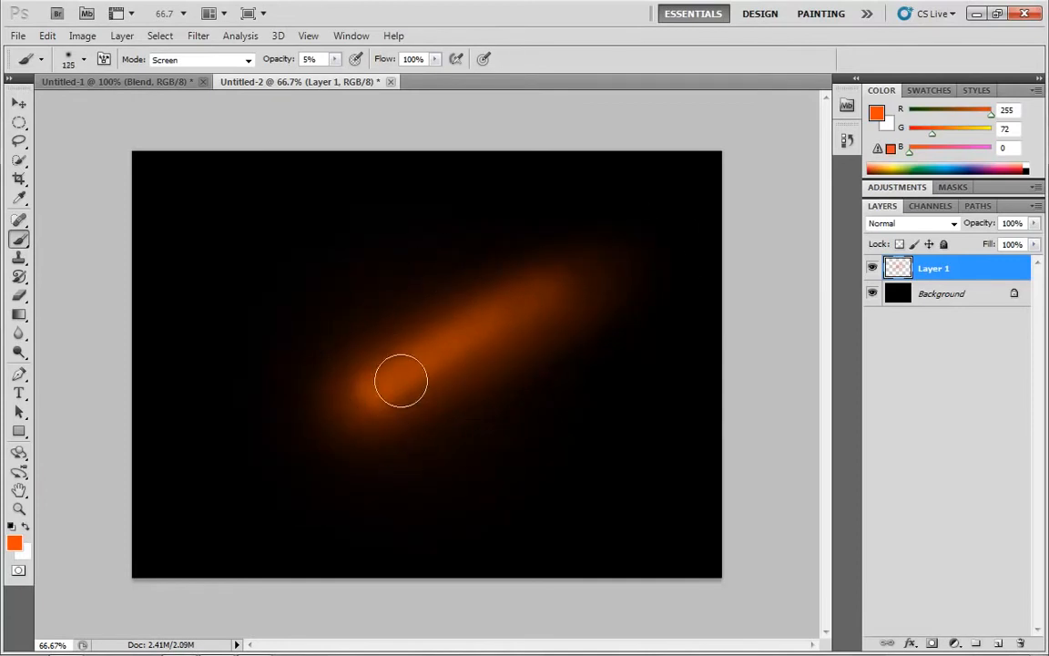
pyautogui.press('[')
pyautogui.press('[')
pyautogui.moveTo(385, 389)
pyautogui.mouseDown()
pyautogui.moveTo(408, 369)
pyautogui.moveTo(379, 379)
pyautogui.mouseUp()
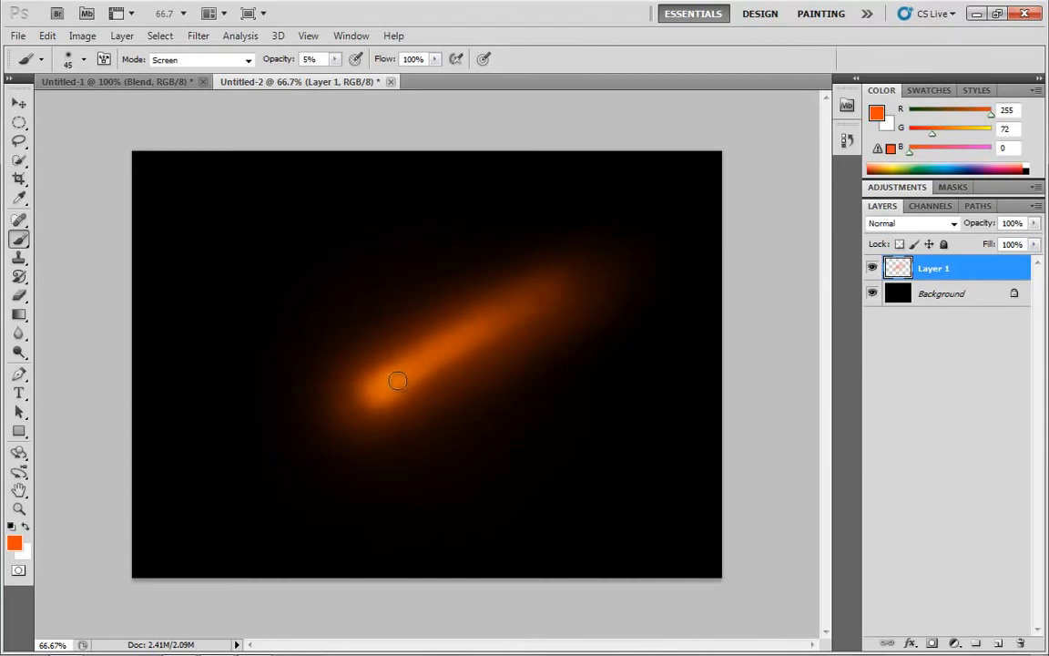
# Enlarge the brush to 700 px and dab a broad faint glow over the streak.
pyautogui.press(']')
pyautogui.press(']')
pyautogui.press(']')
pyautogui.press(']')
pyautogui.press(']')
pyautogui.press(']')
pyautogui.press(']')
pyautogui.press(']')
pyautogui.press(']')
pyautogui.press(']')
pyautogui.press(']')
pyautogui.press(']')
pyautogui.press(']')
pyautogui.press(']')
pyautogui.press(']')
pyautogui.press(']')
pyautogui.press(']')
pyautogui.press(']')
pyautogui.press('[')
pyautogui.press('[')
pyautogui.press('[')
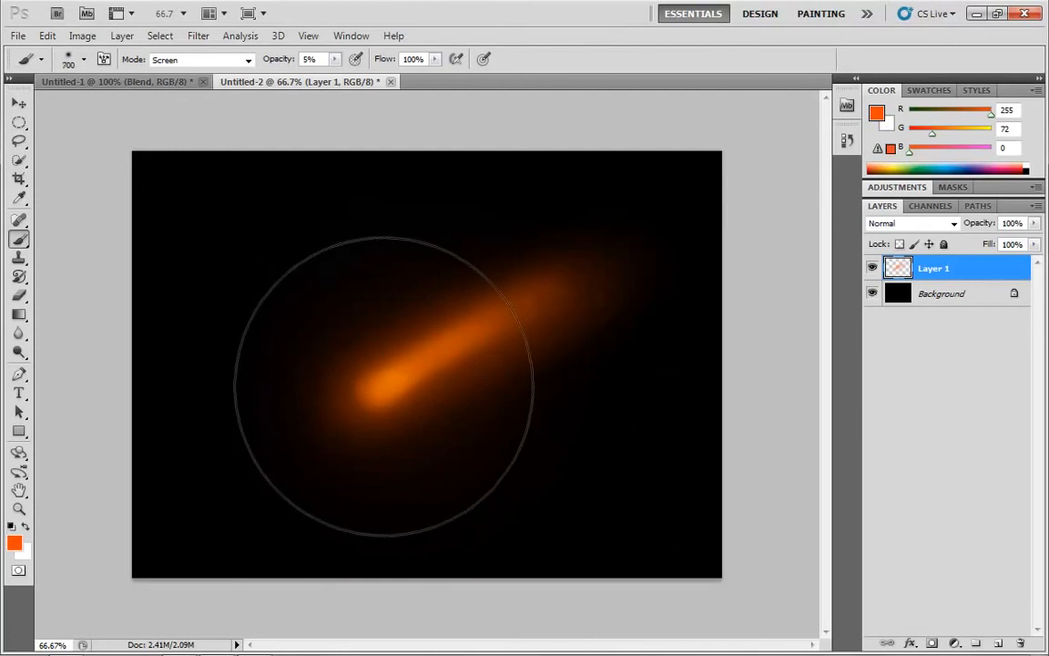
pyautogui.click(498, 293)
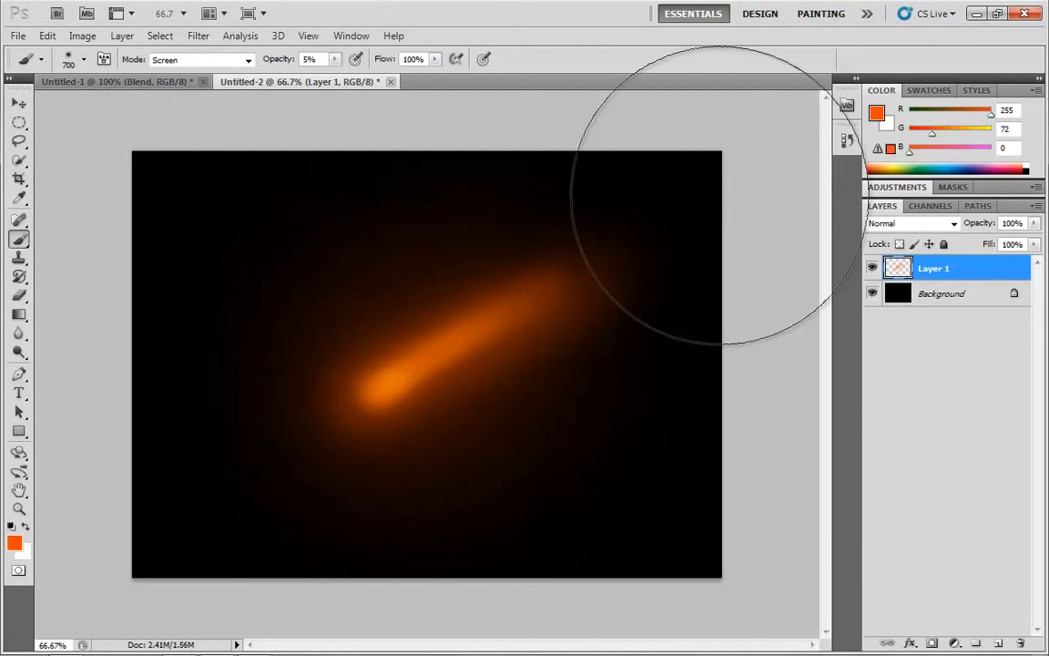
# Switch to the Move tool and close the second document without saving.
pyautogui.press('v')
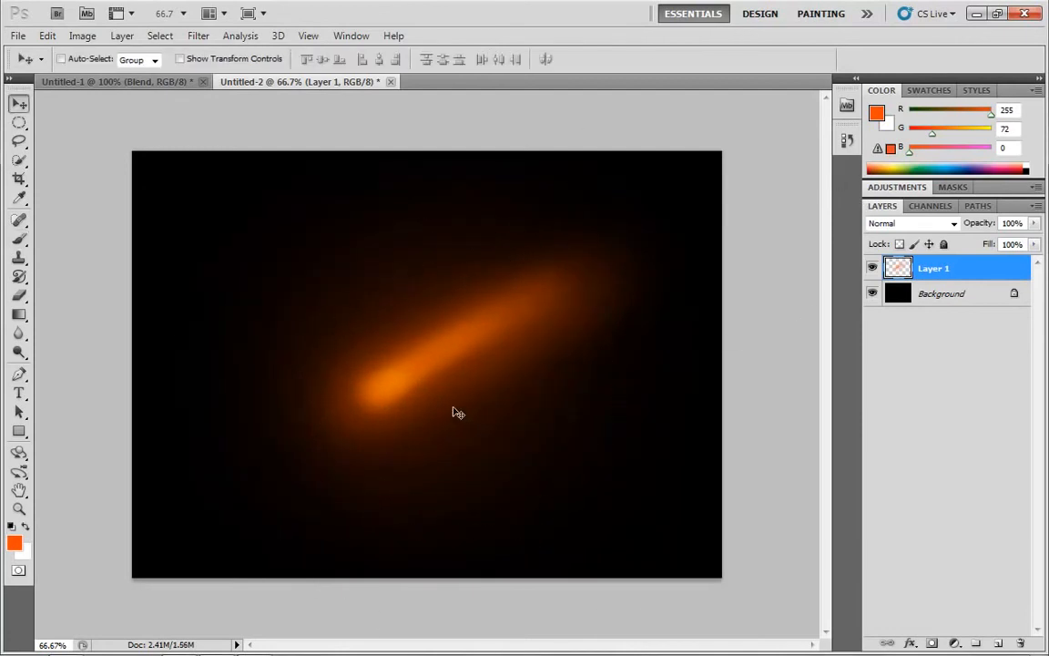
pyautogui.click(392, 82)
pyautogui.click(522, 326)
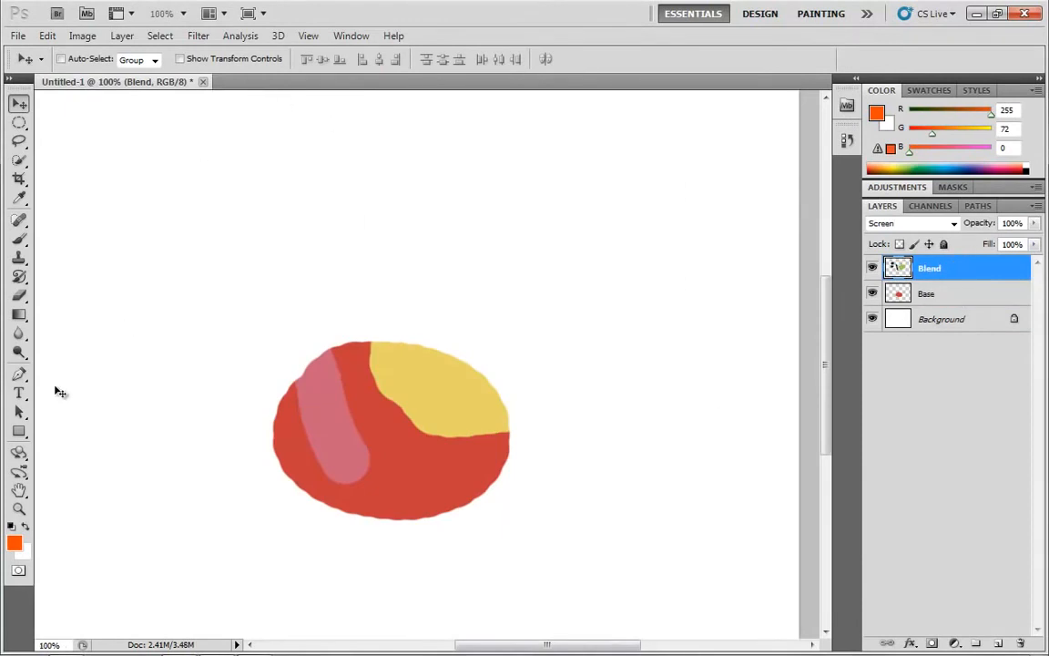
# Return to the Brush tool and set its opacity to 100% and mode to Normal.
pyautogui.click(19, 238)
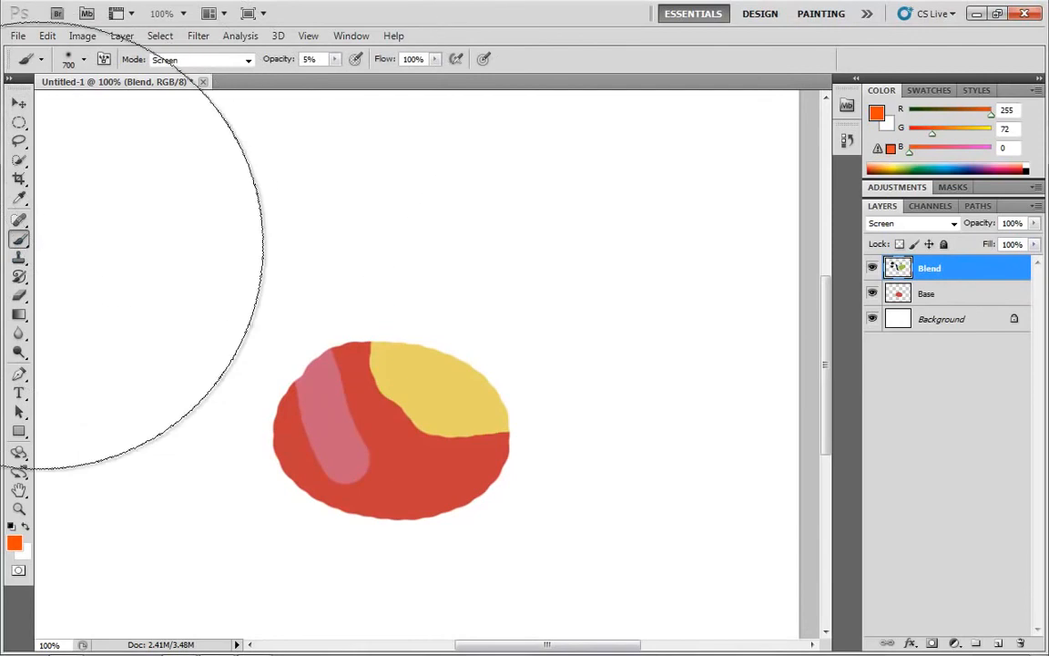
pyautogui.moveTo(334, 60); pyautogui.dragTo(400, 84)
pyautogui.click(246, 60)
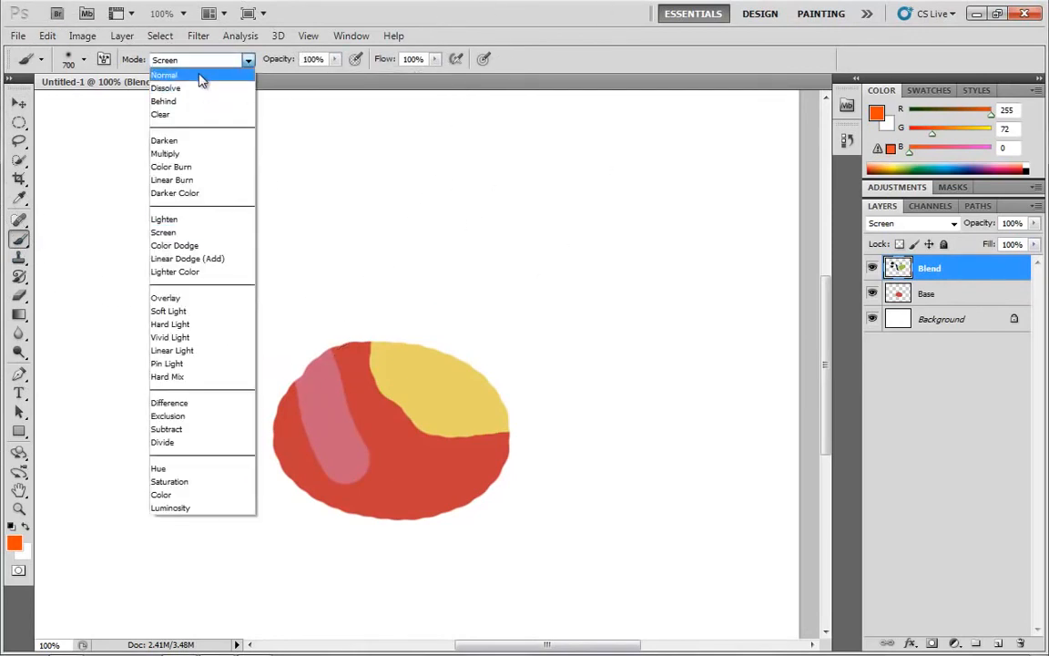
pyautogui.click(202, 77)
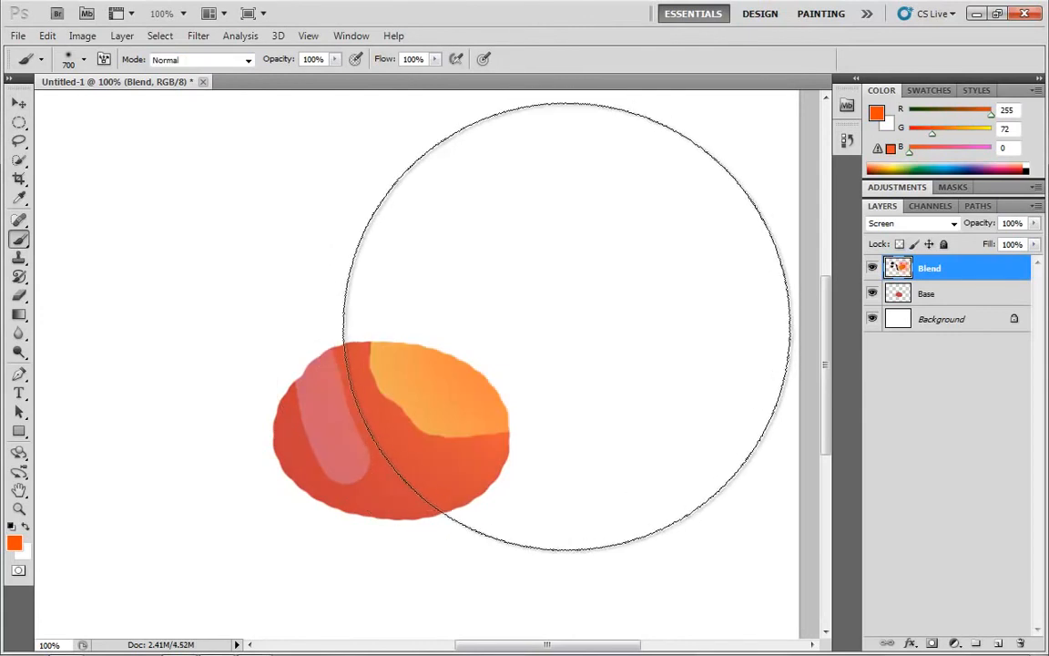
# Undo the broad glow dab and shrink the brush to 80 px.
pyautogui.hotkey('ctrl', 'z')
pyautogui.press('[')
pyautogui.press('[')
pyautogui.press('[')
pyautogui.press('[')
pyautogui.press('[')
pyautogui.press('[')
pyautogui.press('[')
pyautogui.press('[')
pyautogui.press('[')
pyautogui.press('[')
pyautogui.press('[')
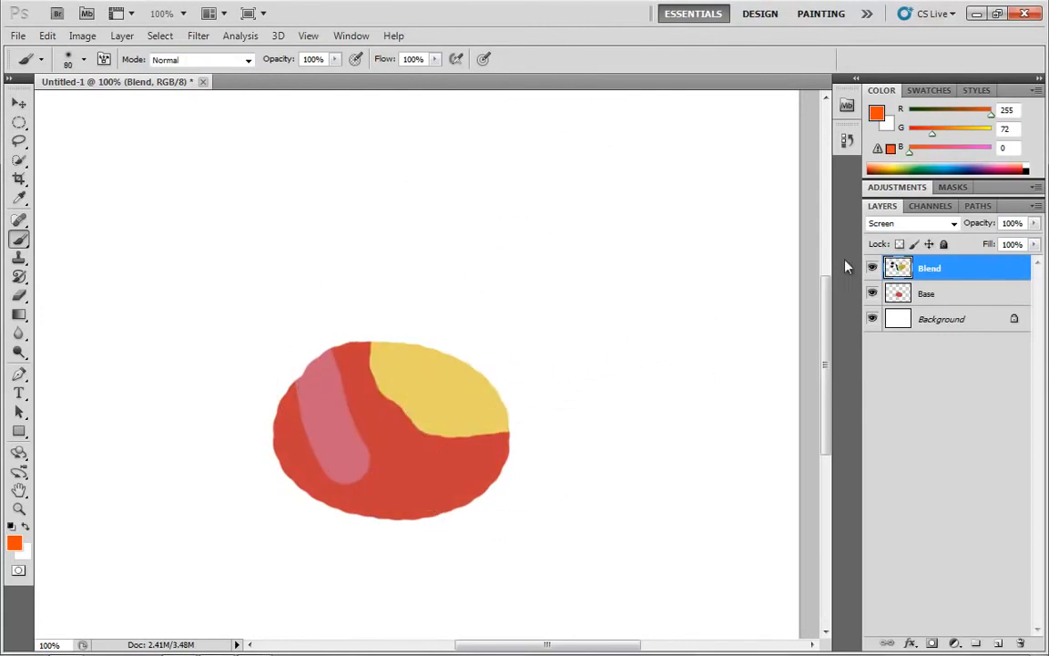
# Set the Blend layer's blend mode to Color Dodge and move its shape down and right over the base shape.
pyautogui.click(952, 223)
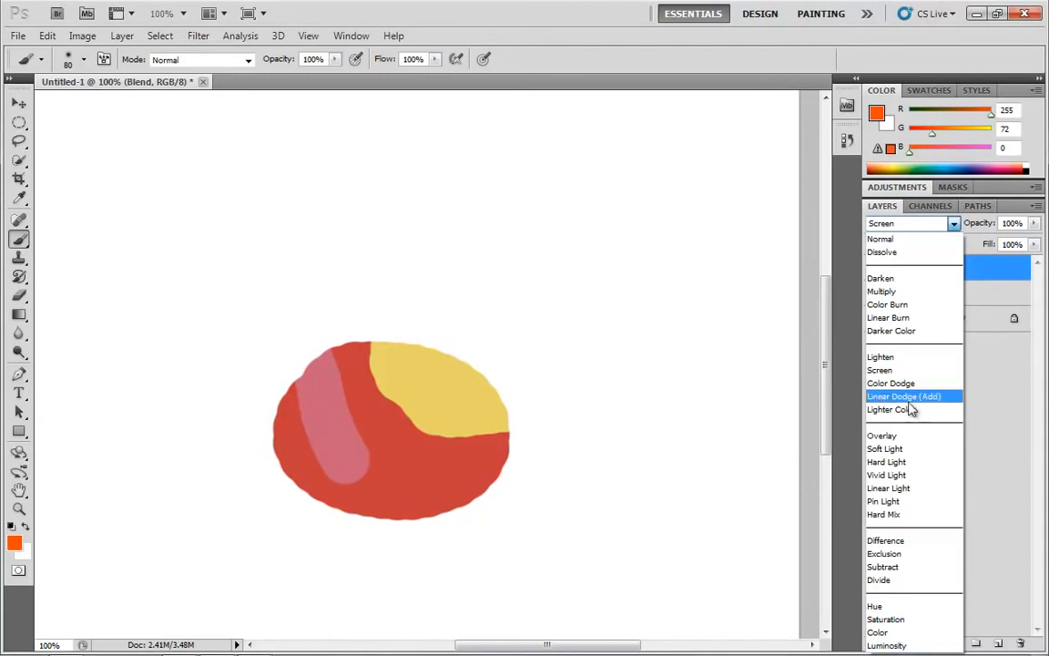
pyautogui.click(915, 384)
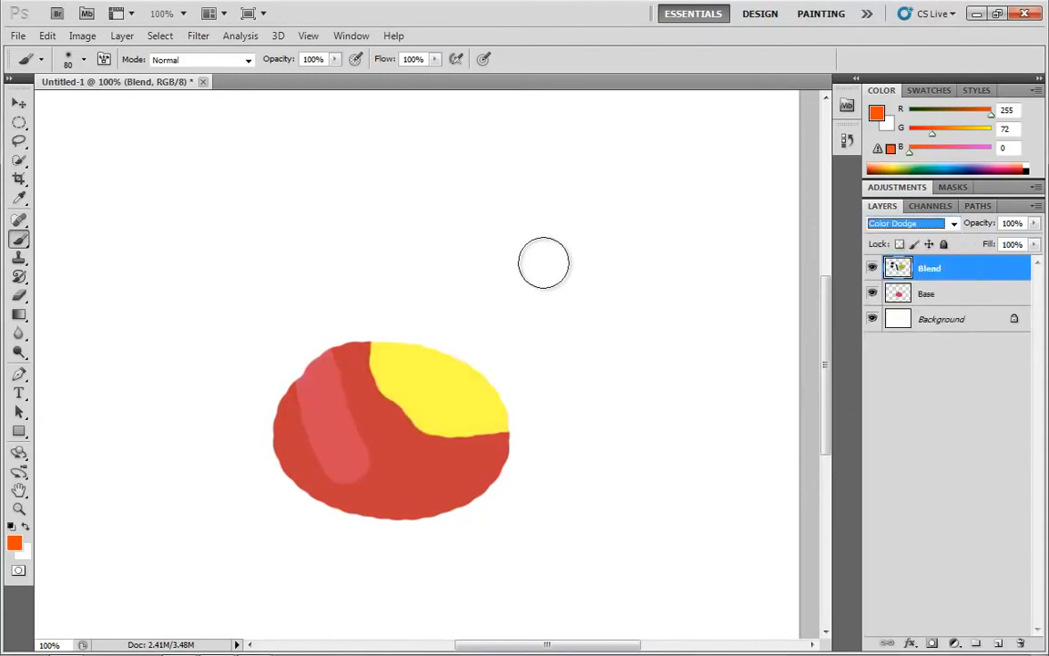
pyautogui.click(18, 103)
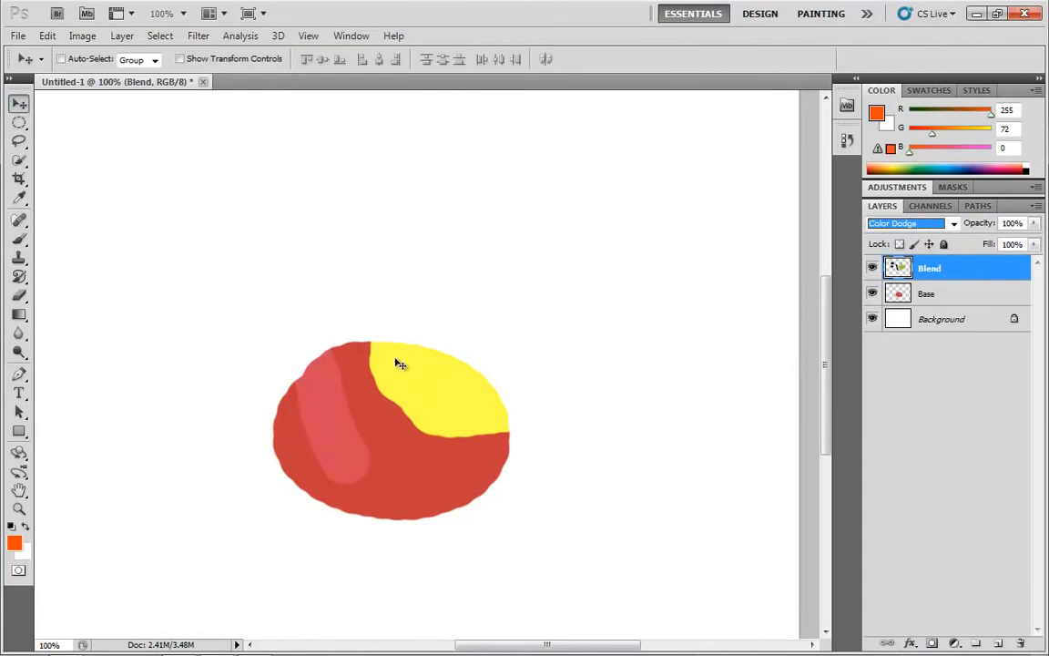
pyautogui.moveTo(402, 363)
pyautogui.mouseDown()
pyautogui.moveTo(380, 340)
pyautogui.moveTo(388, 414)
pyautogui.mouseUp()
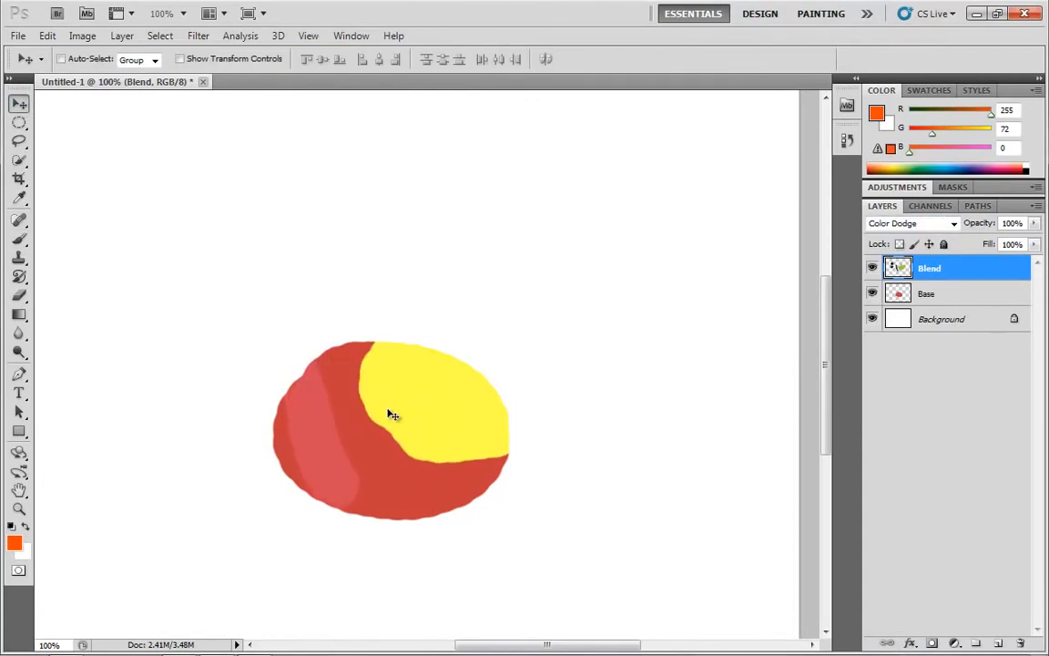
pyautogui.moveTo(391, 414)
pyautogui.mouseDown()
pyautogui.moveTo(349, 440)
pyautogui.moveTo(374, 445)
pyautogui.moveTo(312, 469)
pyautogui.moveTo(412, 409)
pyautogui.mouseUp()
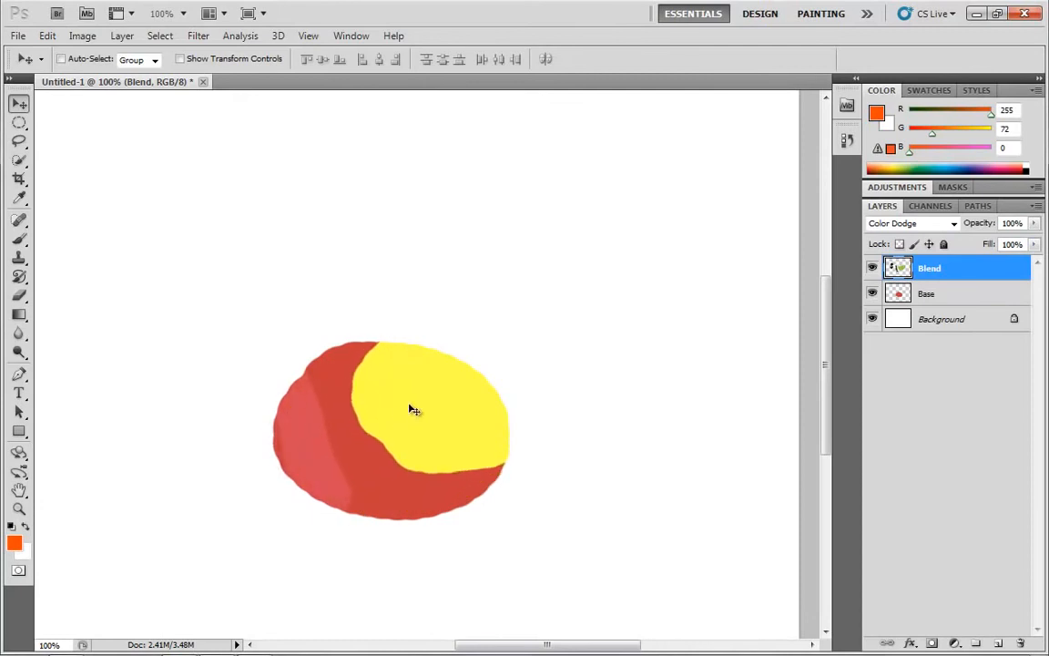
# Toggle the Blend layer's blend mode between Color Dodge and Linear Dodge (Add) to compare them, ending on Linear Dodge (Add).
pyautogui.click(906, 223)
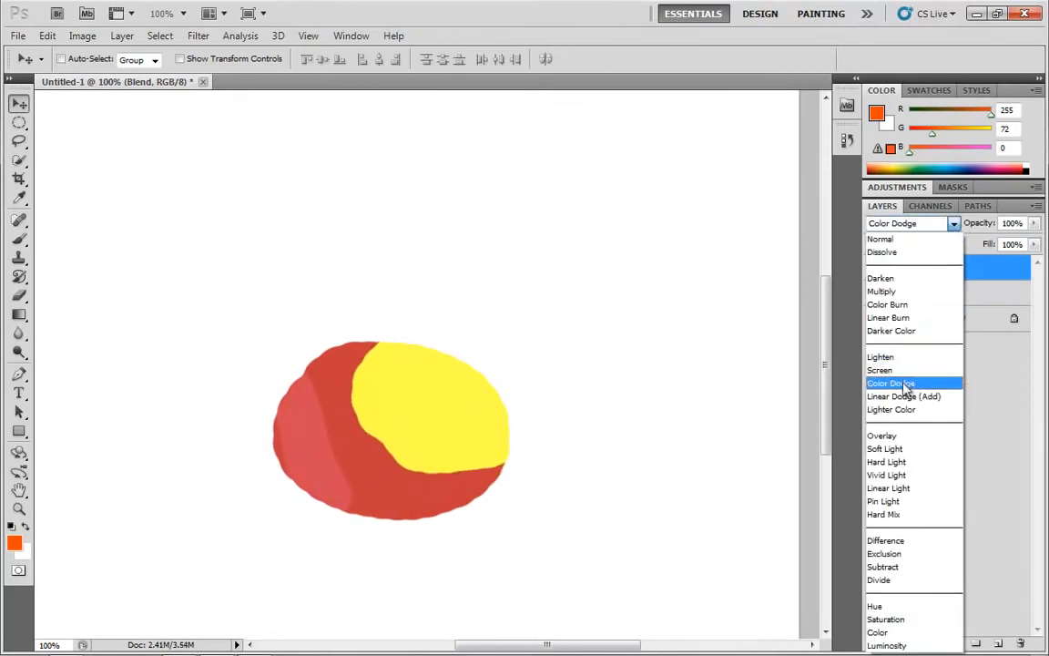
pyautogui.click(899, 383)
pyautogui.click(950, 228)
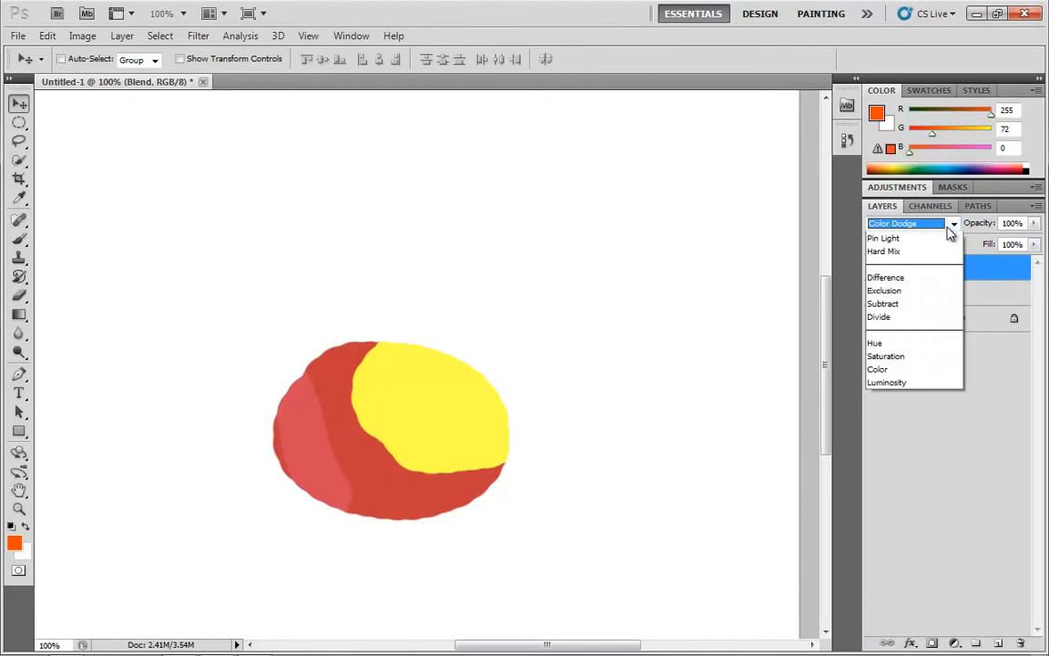
pyautogui.click(906, 397)
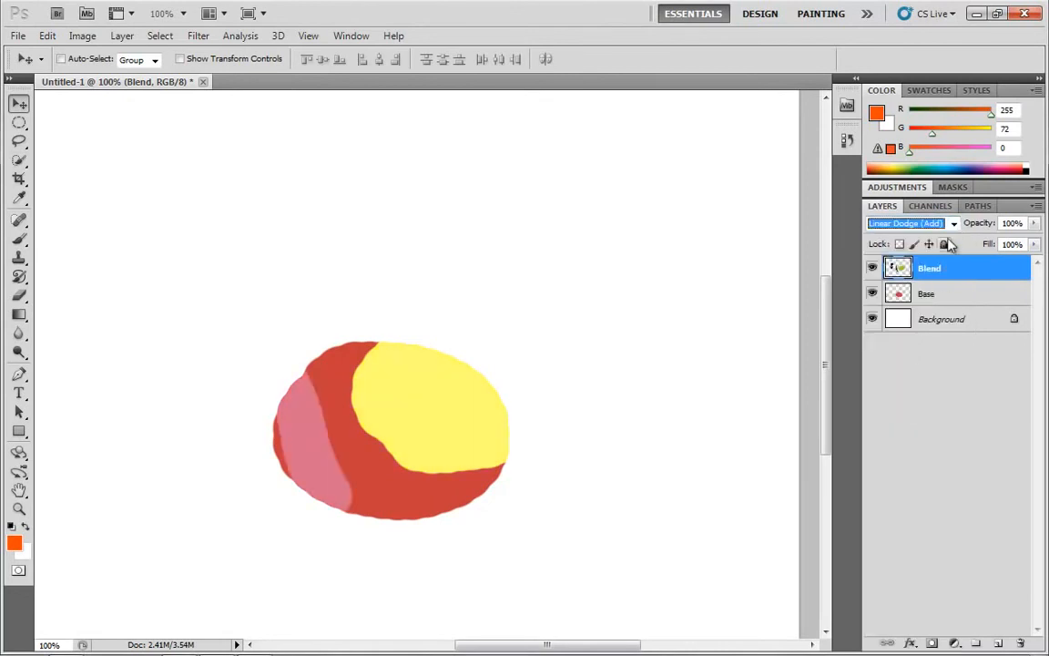
pyautogui.click(888, 224)
pyautogui.click(900, 382)
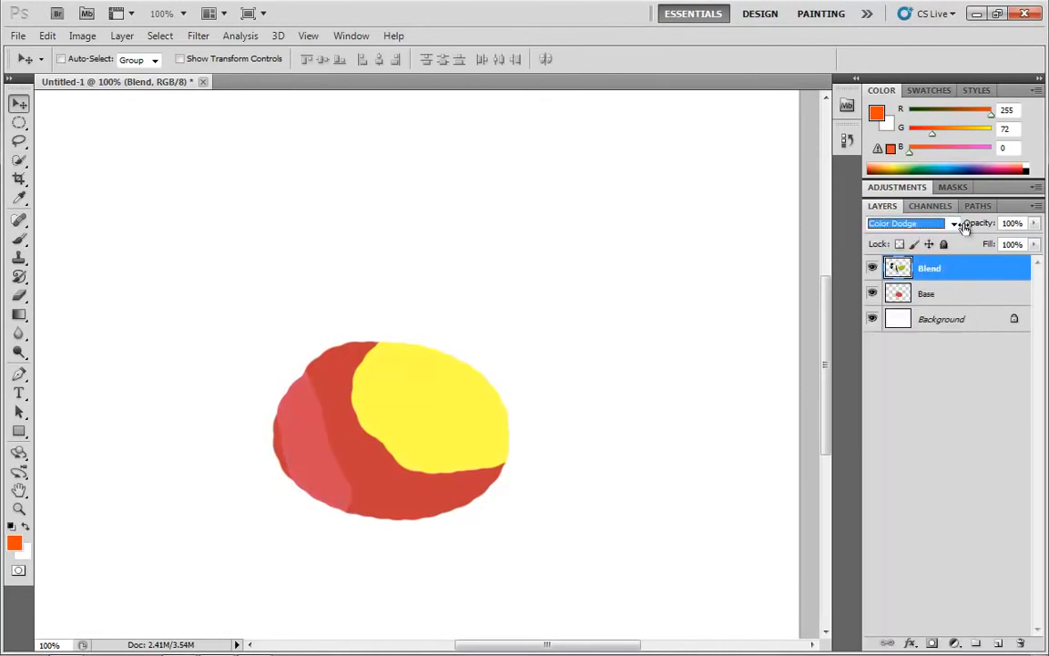
pyautogui.click(956, 225)
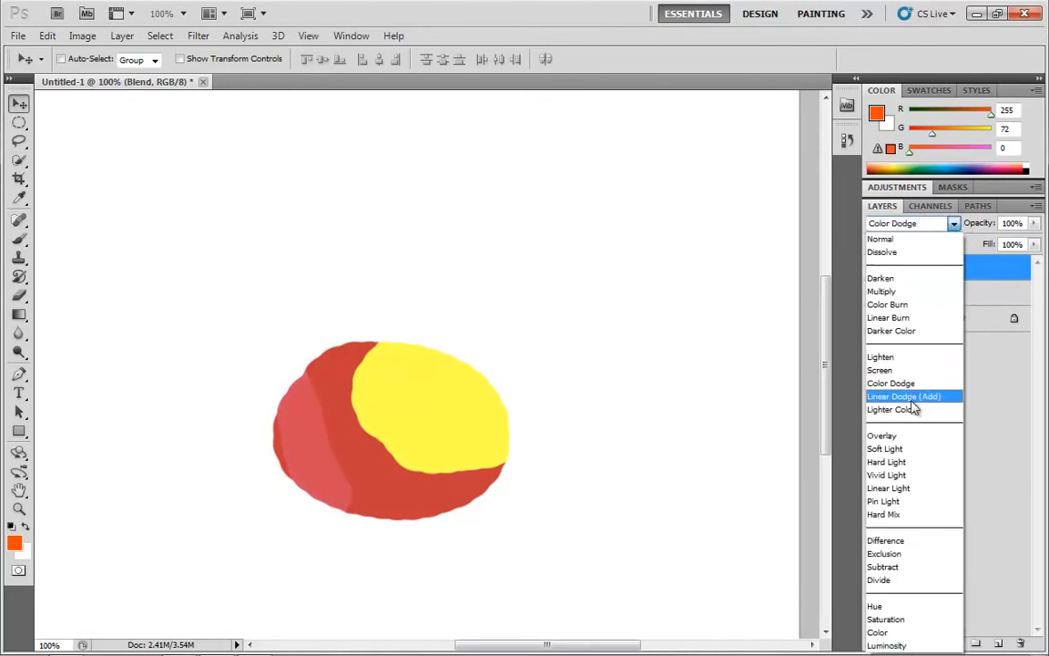
pyautogui.click(903, 395)
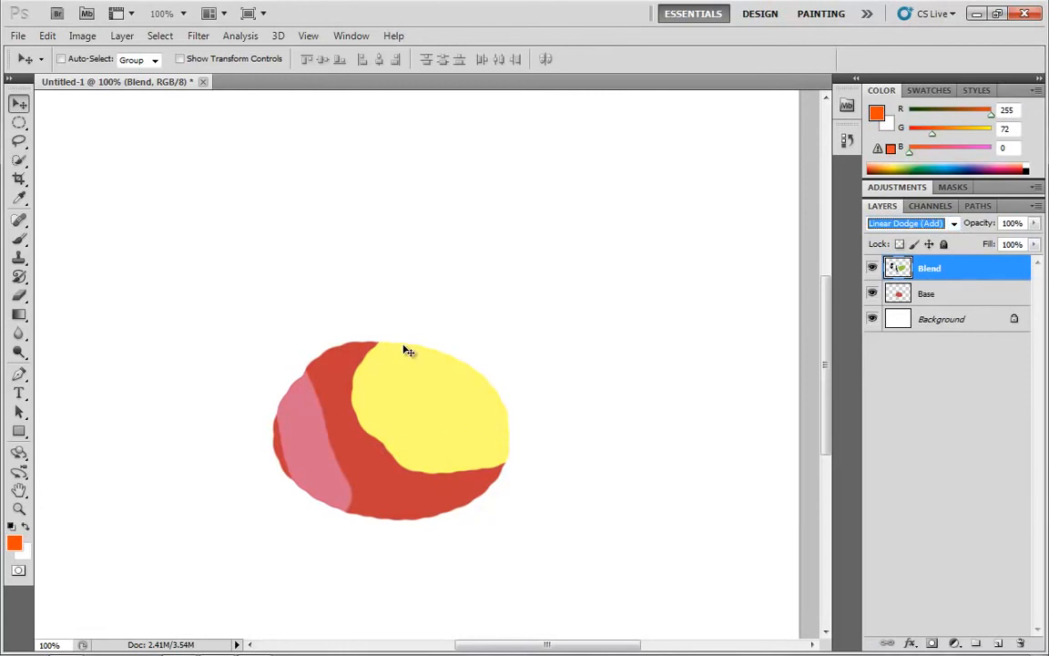
pyautogui.click(955, 225)
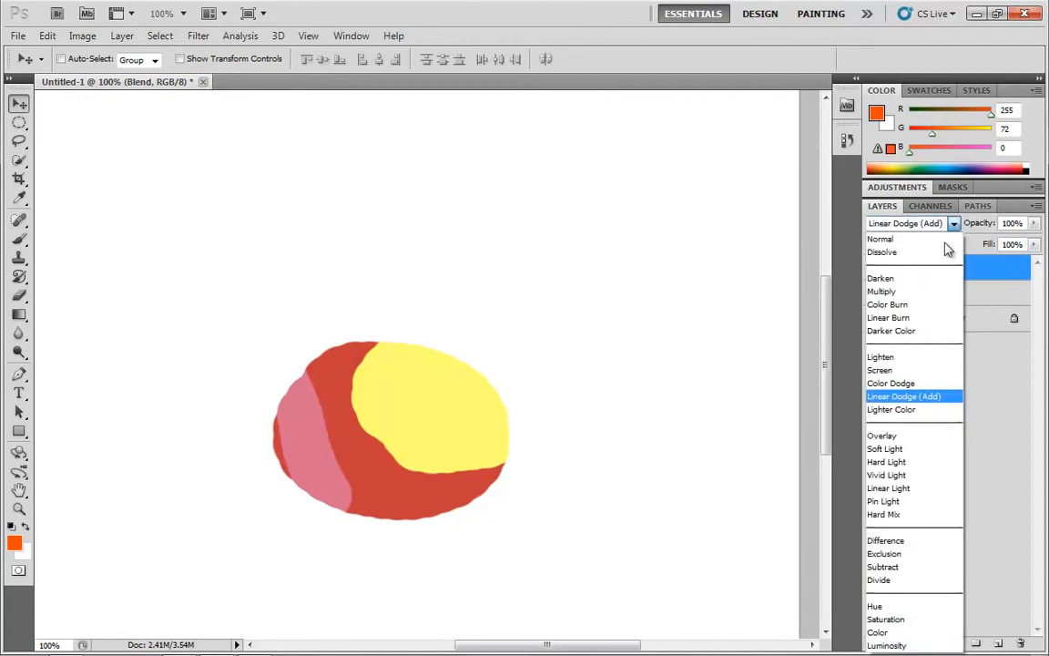
pyautogui.click(909, 381)
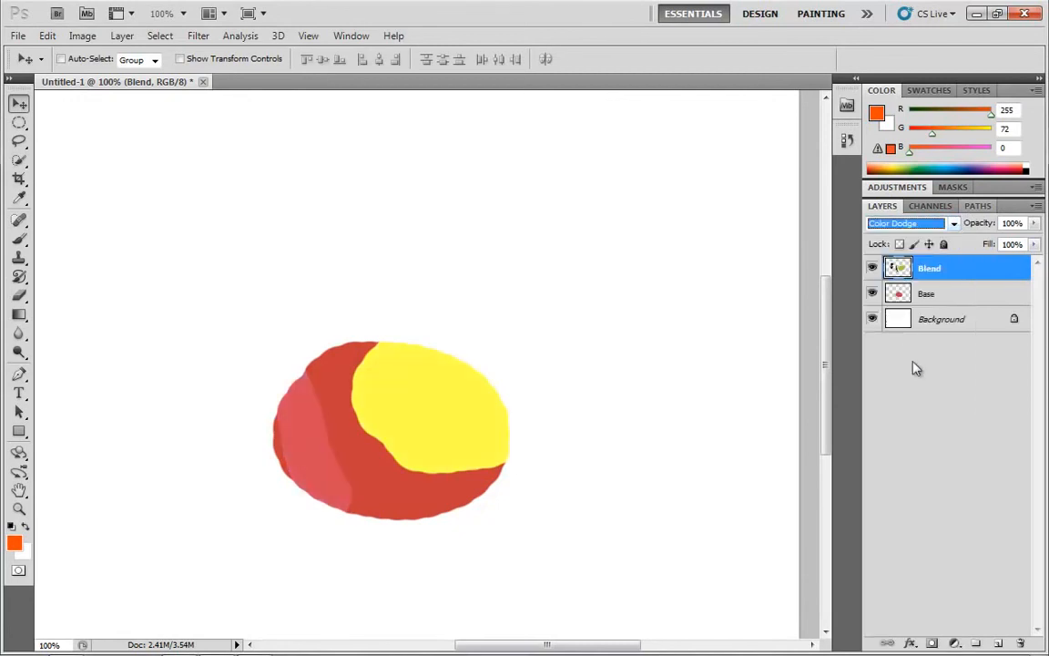
pyautogui.click(953, 223)
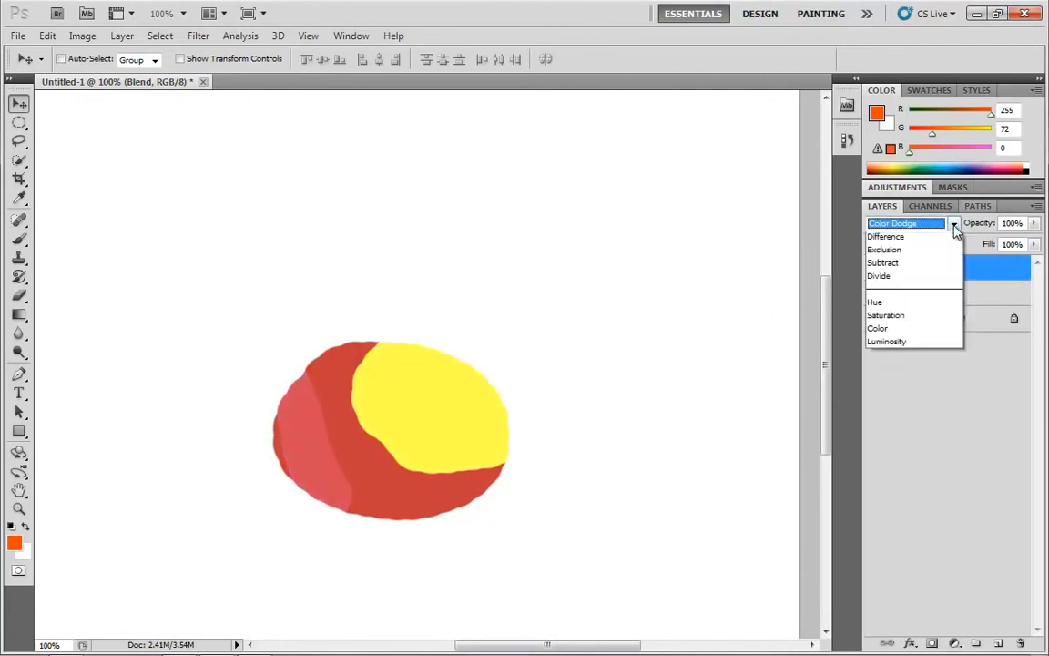
pyautogui.click(901, 393)
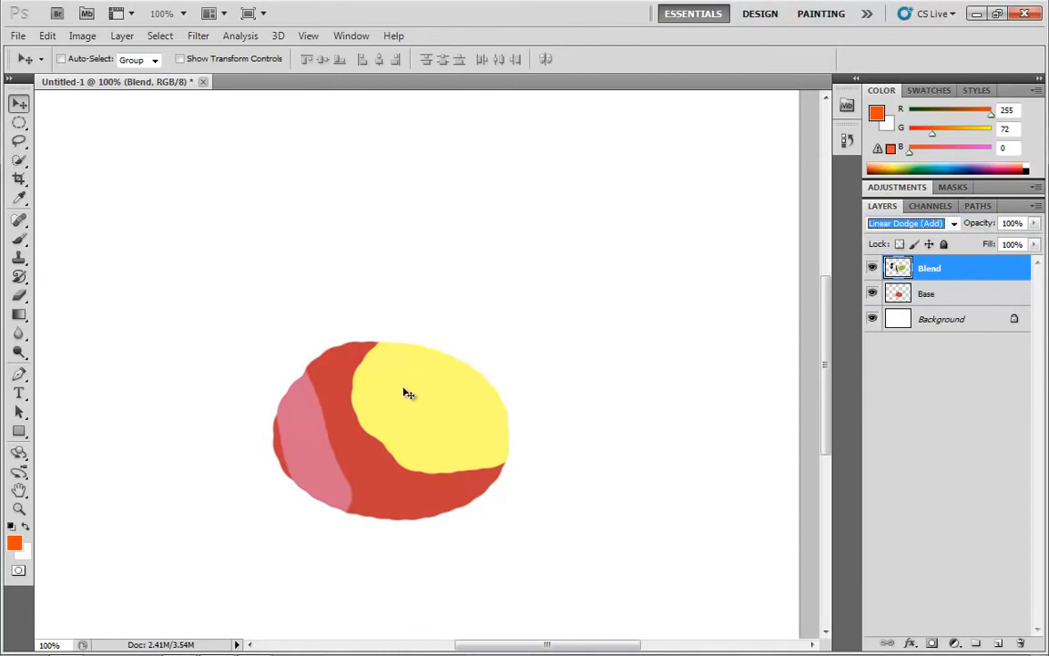
# Open the foreground color picker to inspect the color's brightness and blue values, then close it.
pyautogui.click(14, 543)
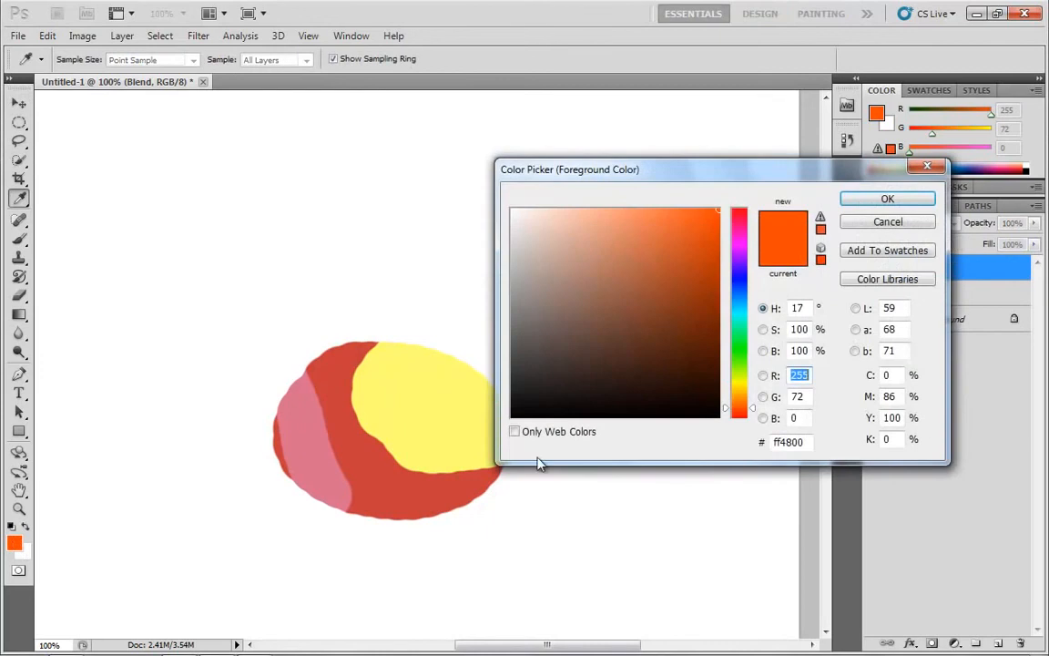
pyautogui.doubleClick(794, 418)
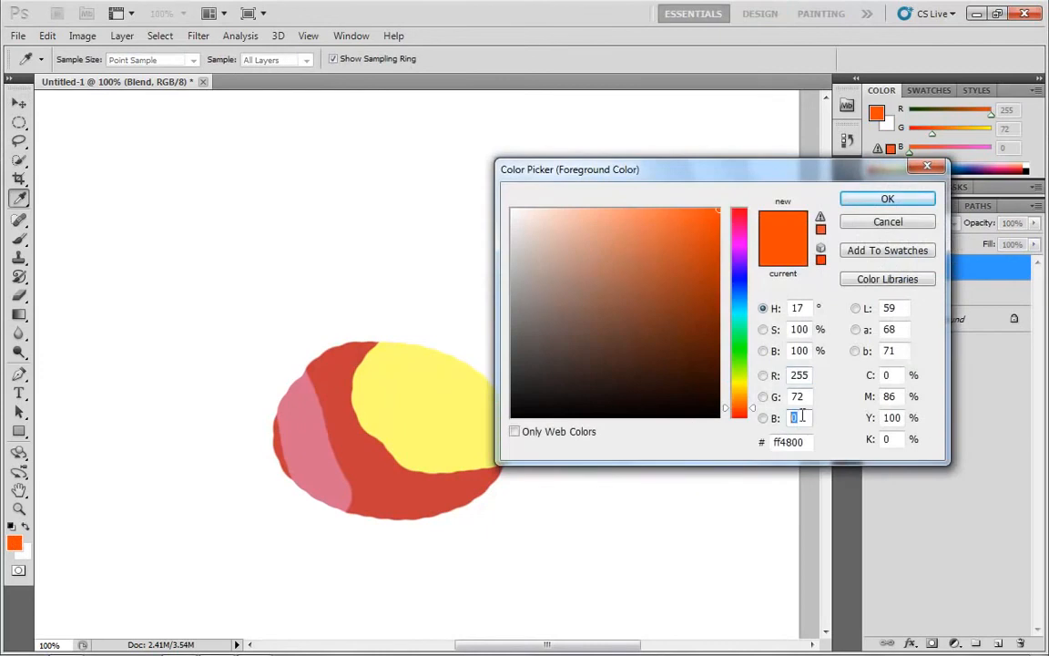
pyautogui.doubleClick(798, 351)
pyautogui.click(881, 201)
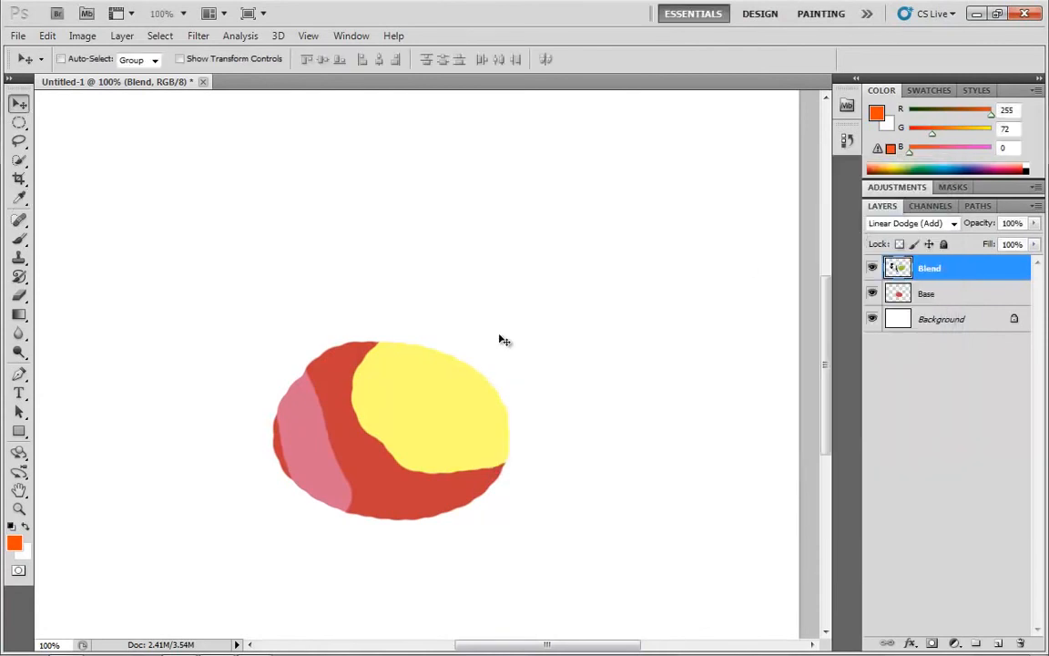
# Switch the Blend layer's blend mode to Color Dodge and then to Lighter Color.
pyautogui.click(953, 223)
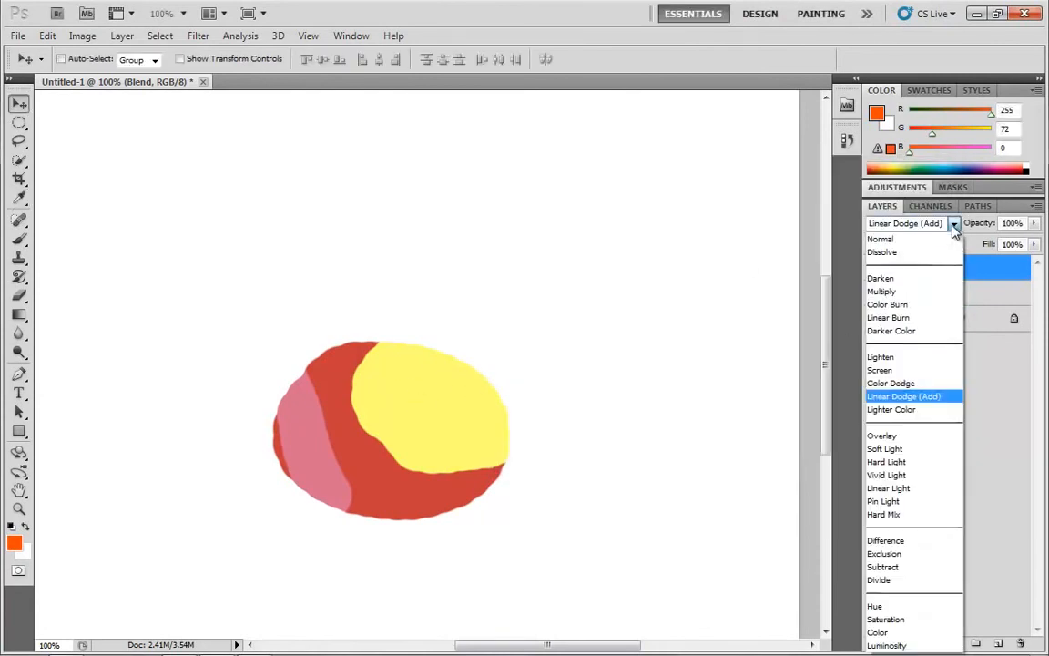
pyautogui.click(913, 383)
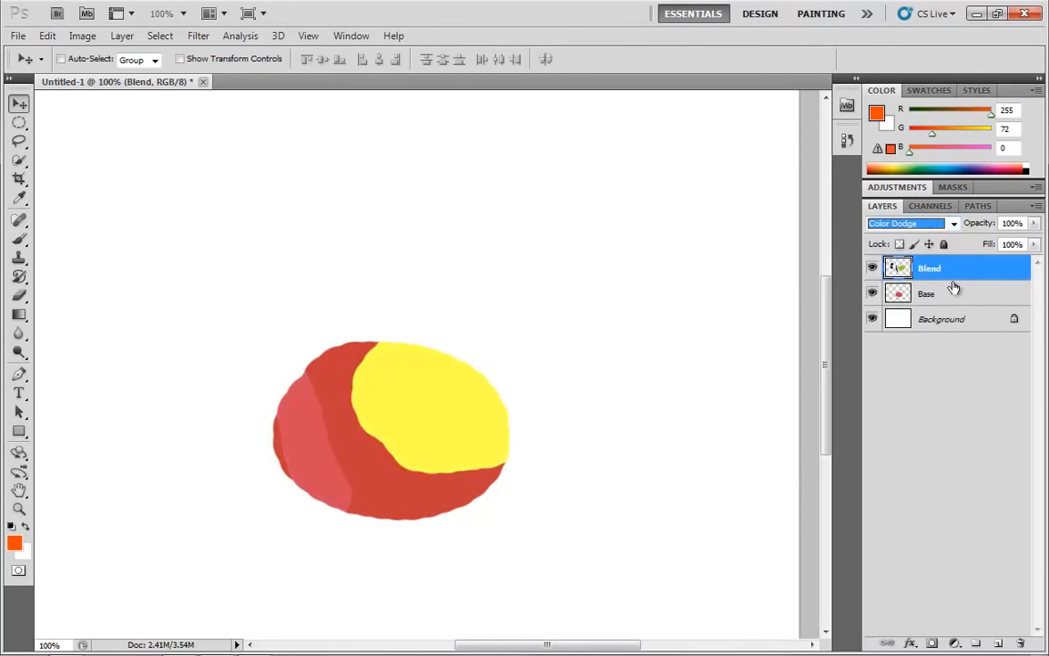
pyautogui.click(952, 224)
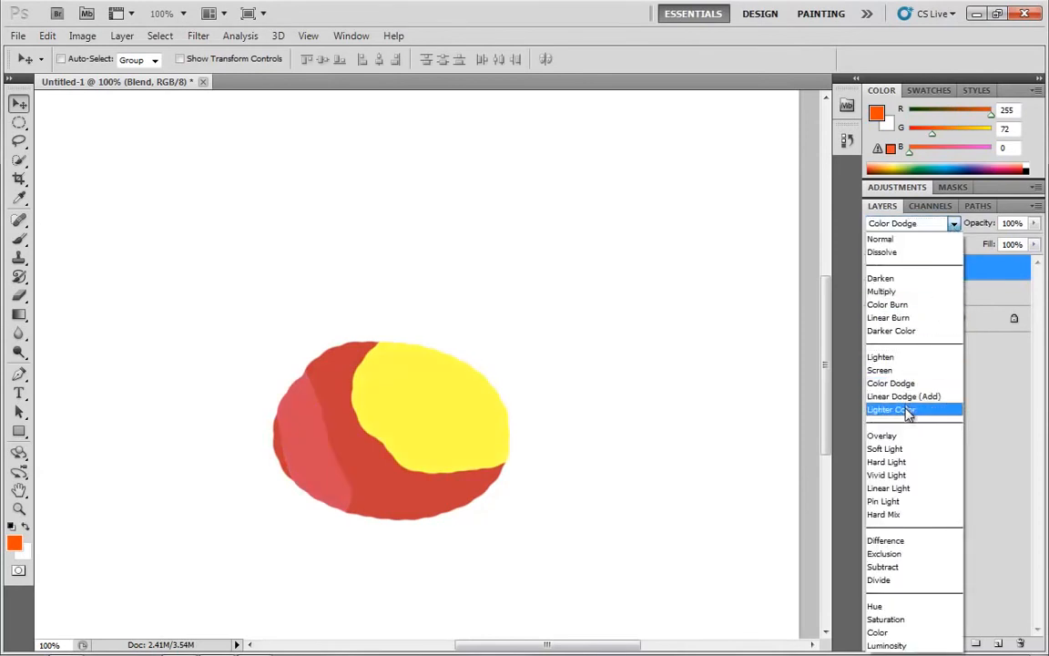
pyautogui.click(907, 408)
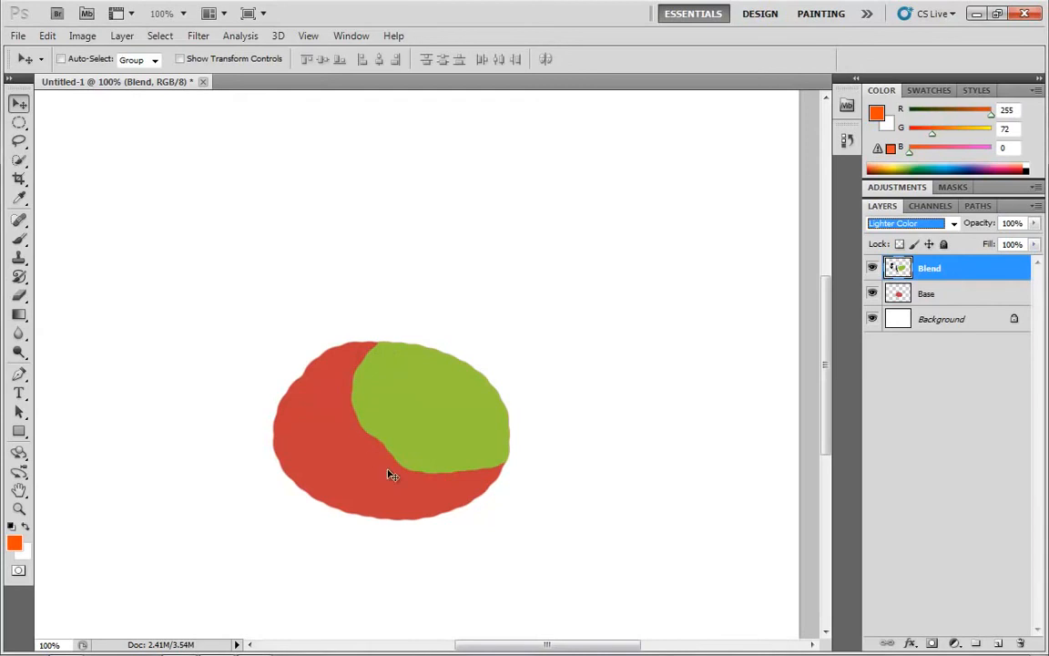
# Drag the Blend layer's shape around over the base shape, then set the layer back to Linear Dodge (Add).
pyautogui.moveTo(411, 390); pyautogui.dragTo(443, 382)
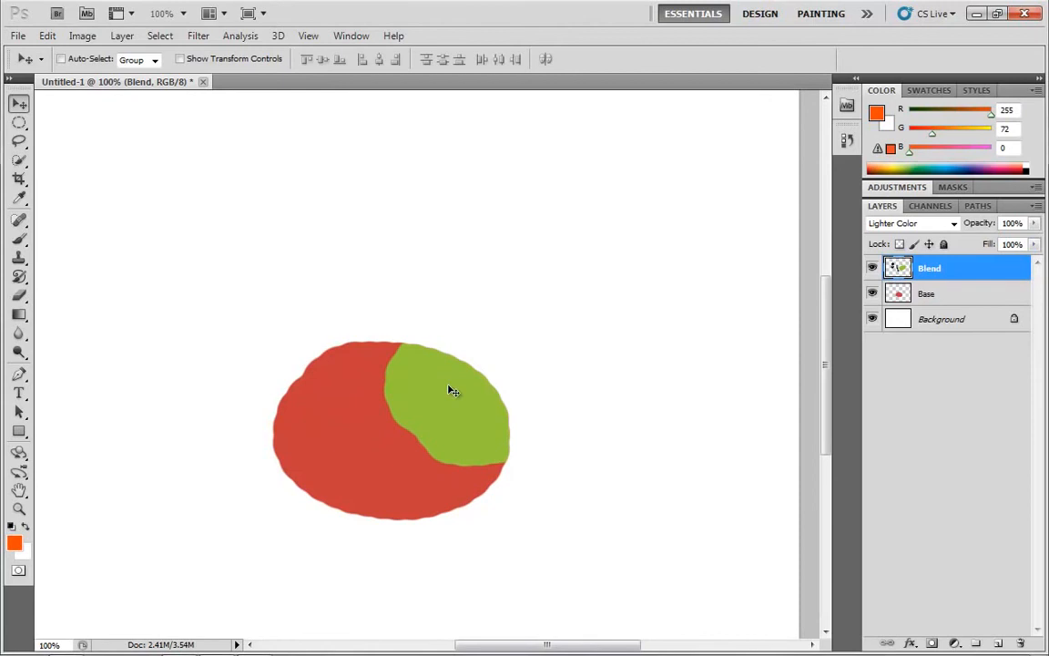
pyautogui.moveTo(453, 390); pyautogui.dragTo(412, 417)
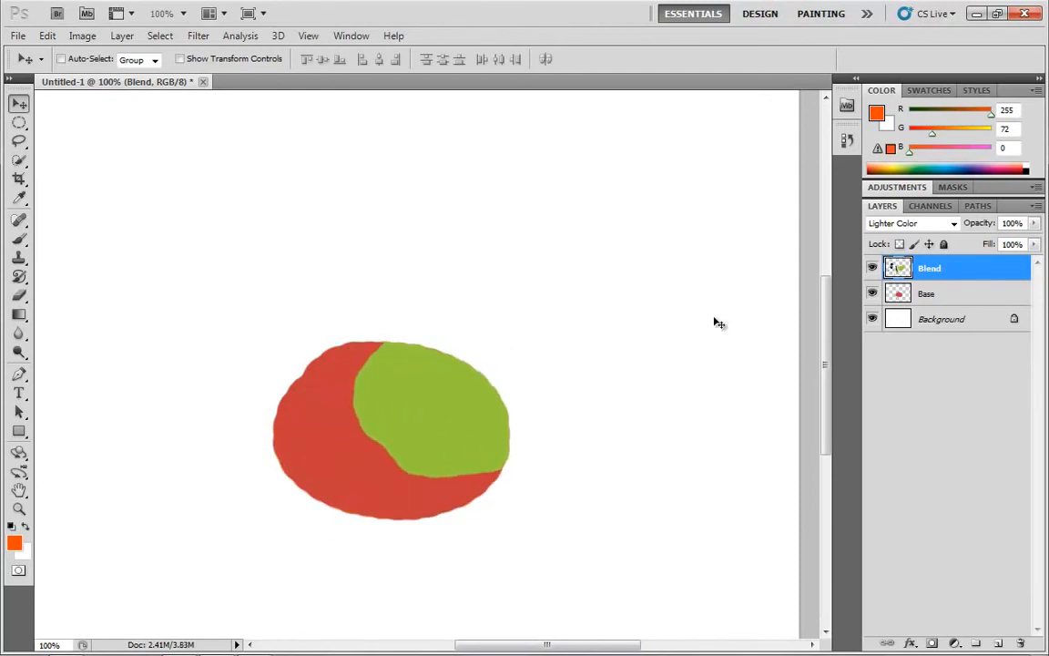
pyautogui.click(955, 225)
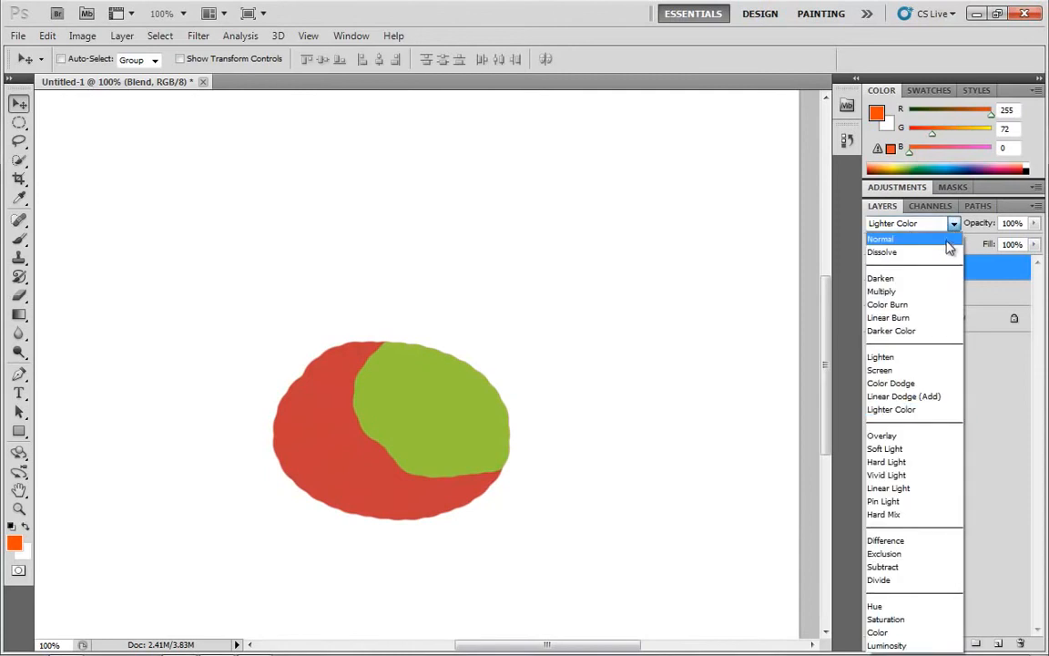
pyautogui.click(914, 398)
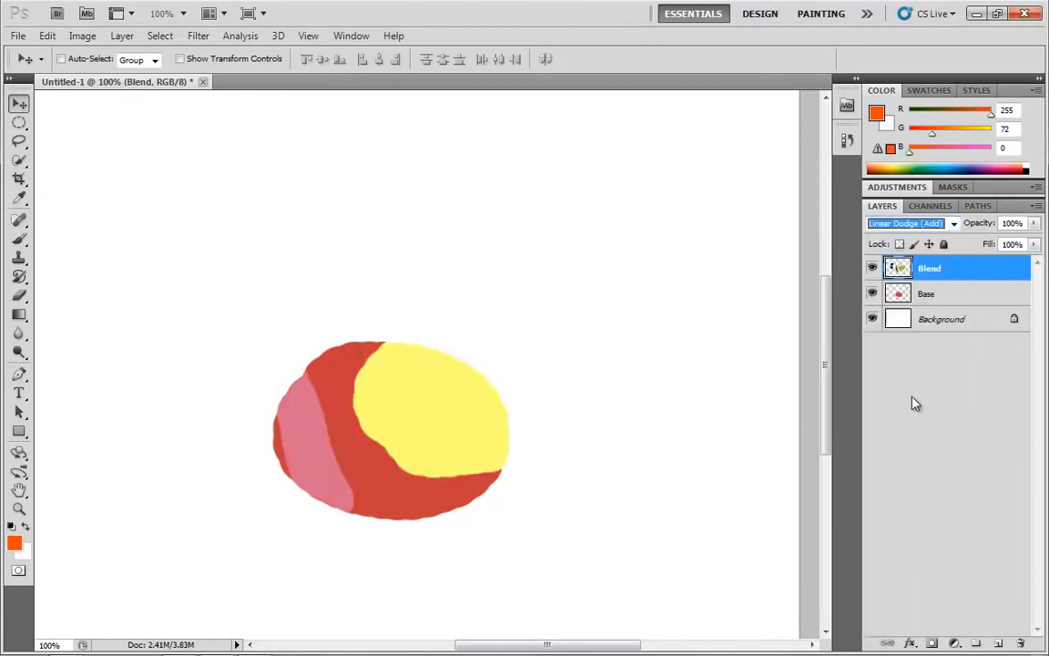
# Reset the colors to default black and white and paint a short black brush stroke on the Blend layer.
pyautogui.click(12, 529)
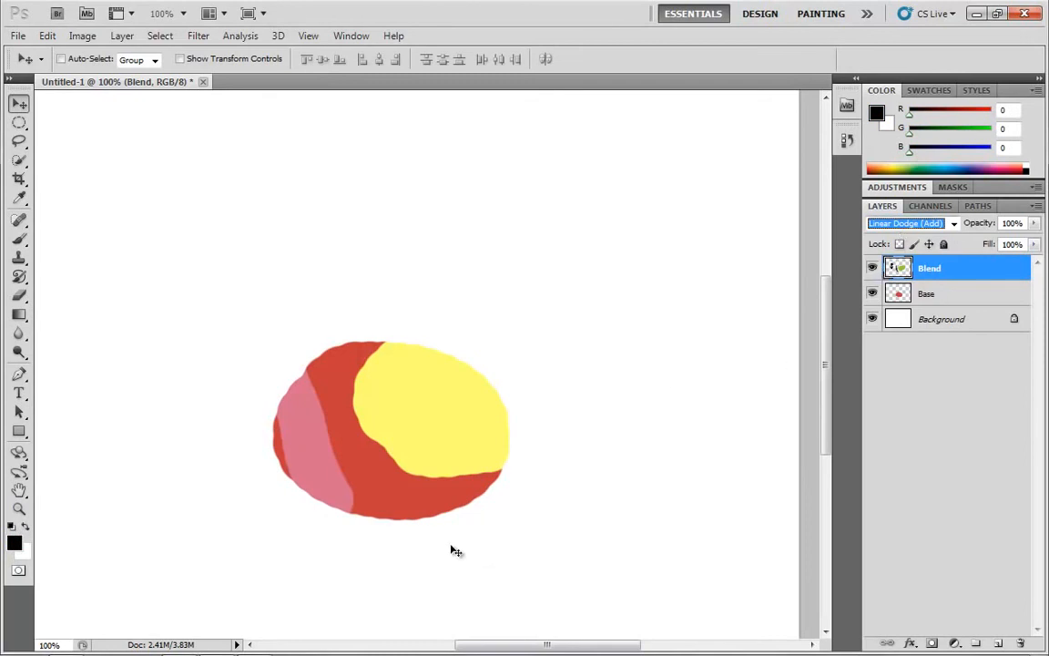
pyautogui.click(20, 238)
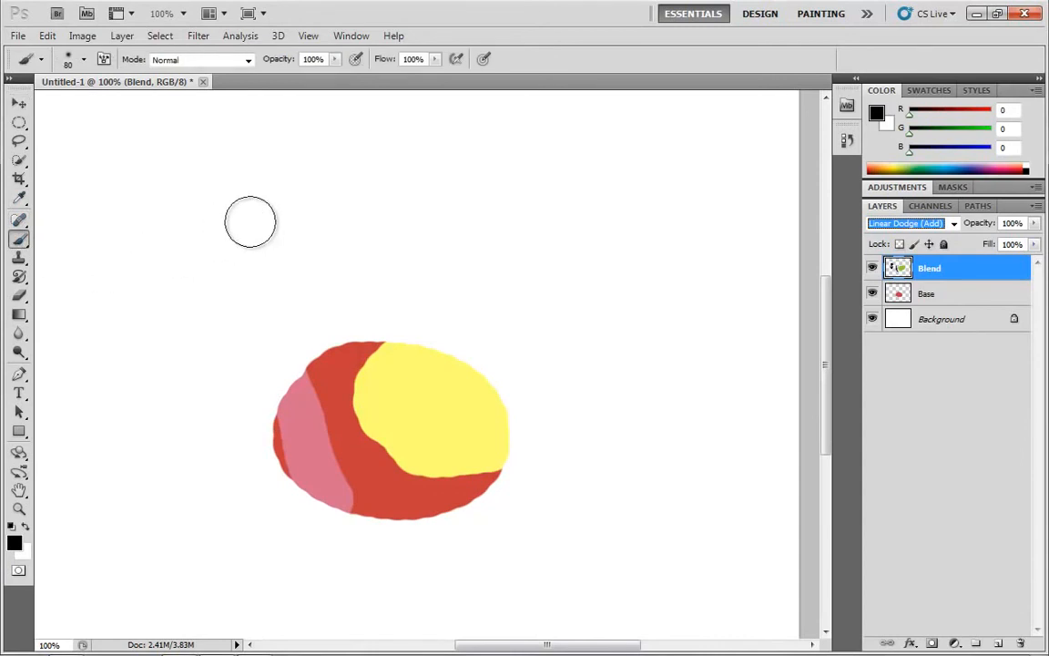
pyautogui.moveTo(252, 218); pyautogui.dragTo(247, 208)
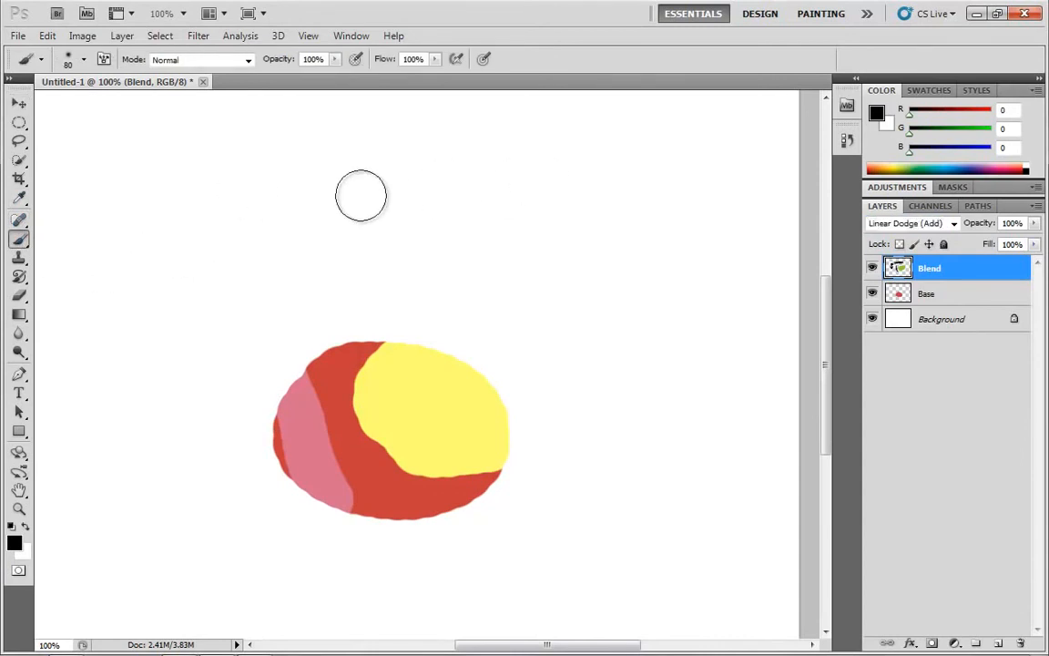
# Switch the Blend layer to Normal to reveal its painted contents, then return it to Linear Dodge (Add).
pyautogui.click(897, 223)
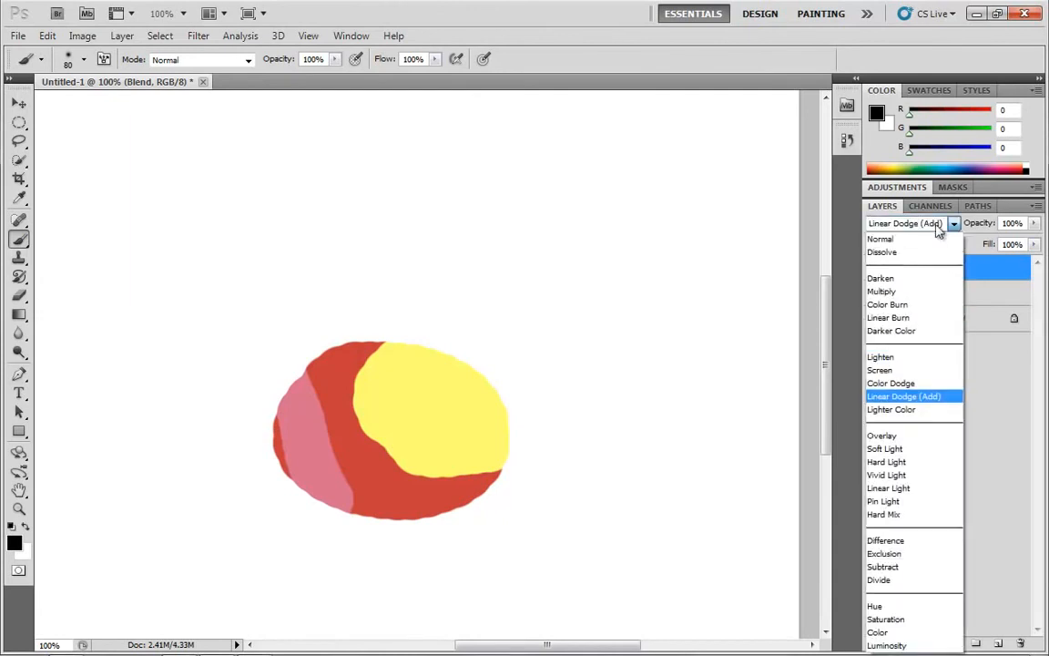
pyautogui.click(888, 237)
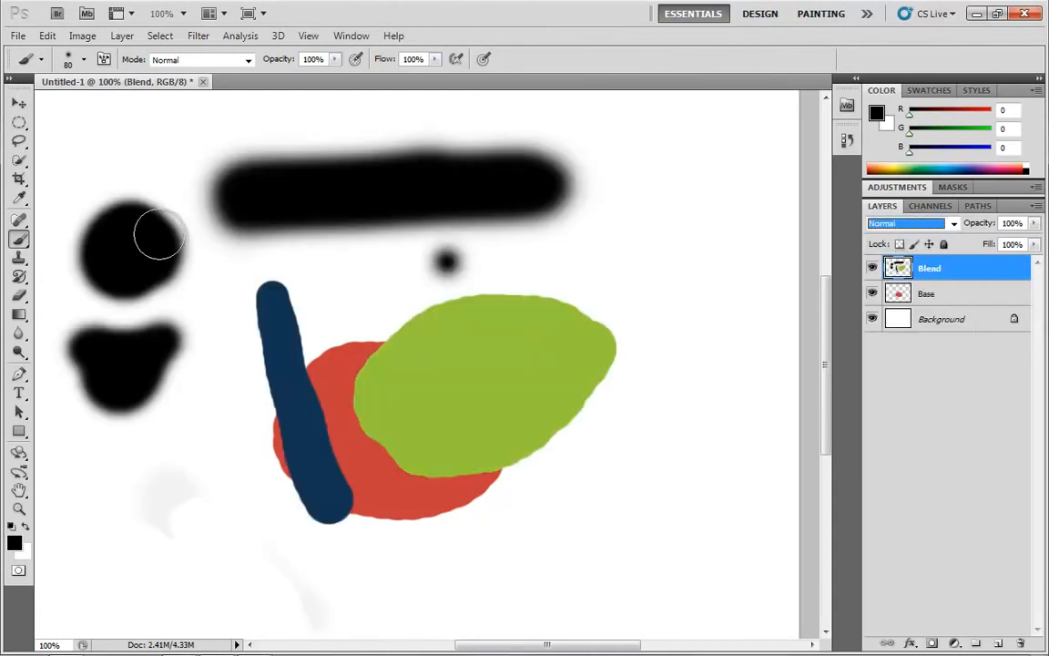
pyautogui.click(901, 224)
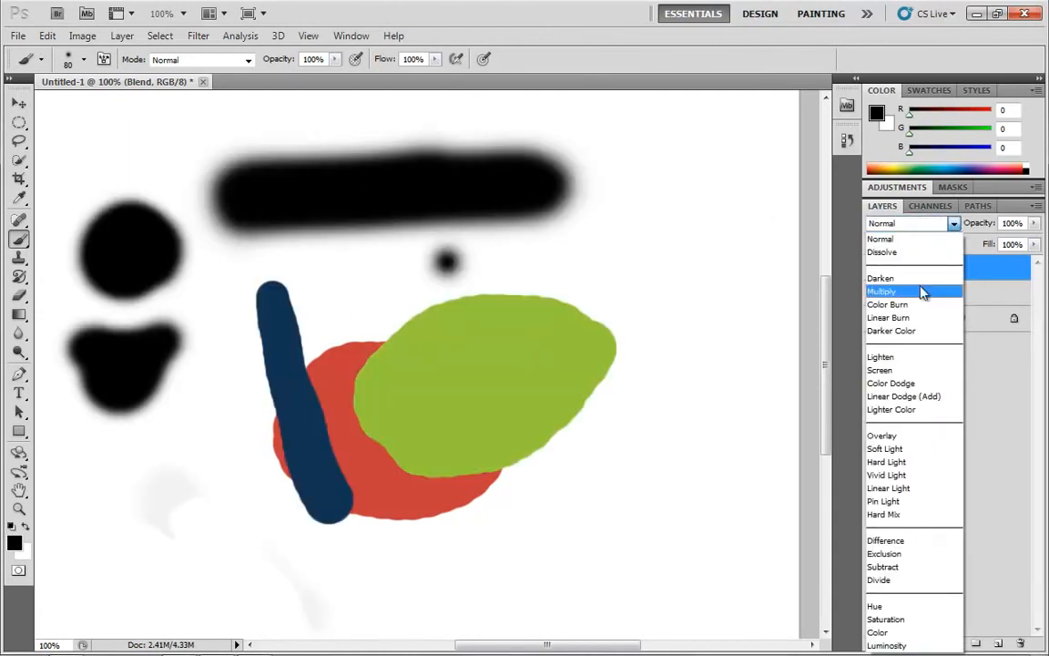
pyautogui.click(901, 396)
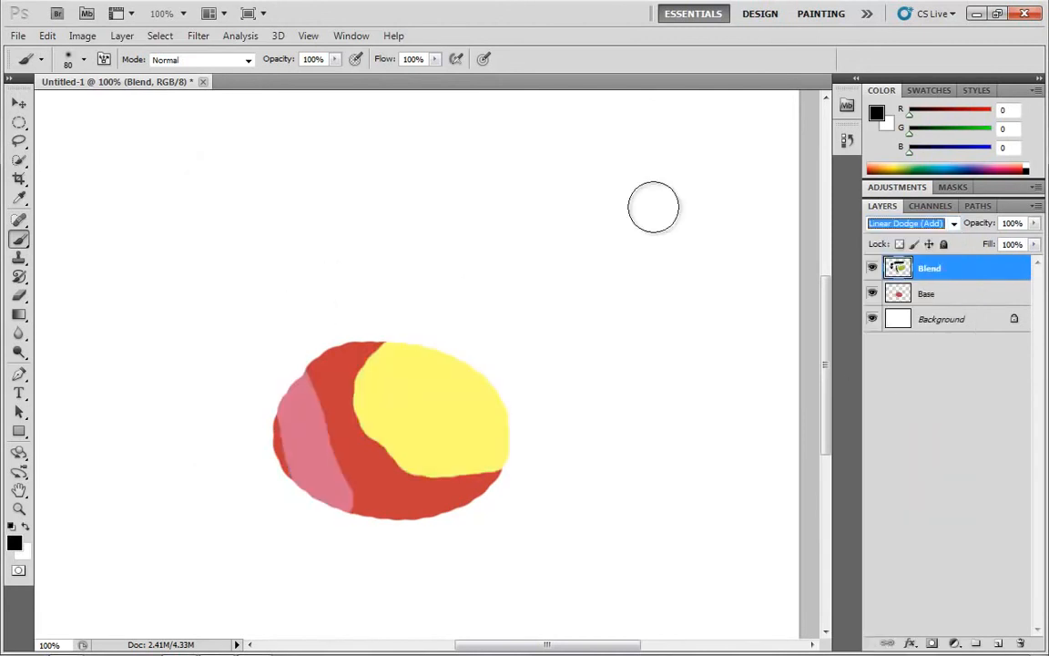
# Set the Blend layer's blend mode to Color Dodge.
pyautogui.click(953, 225)
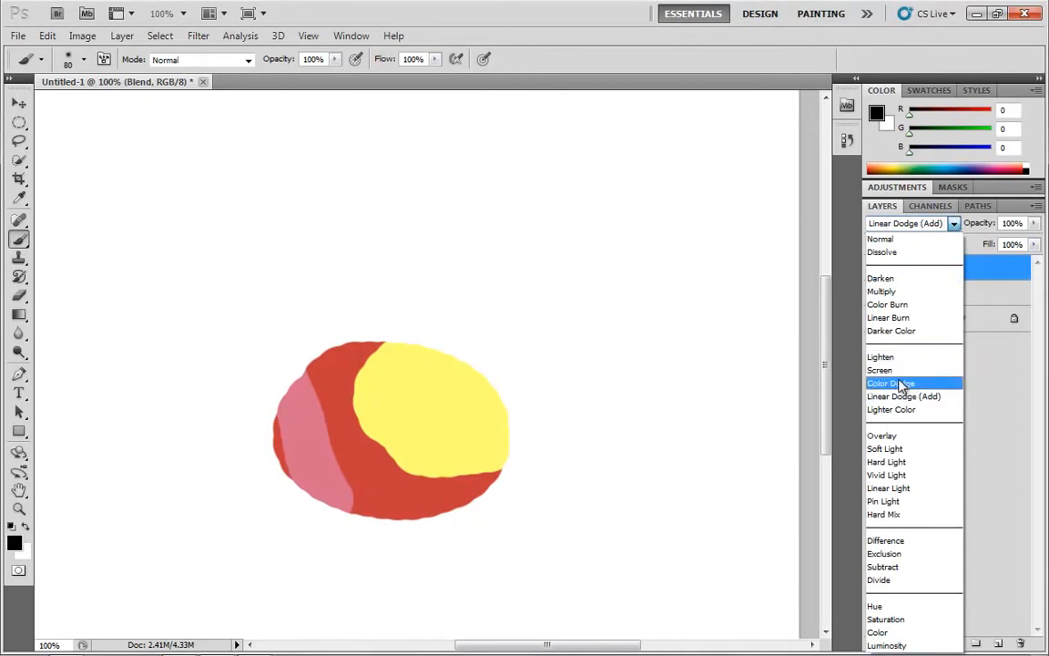